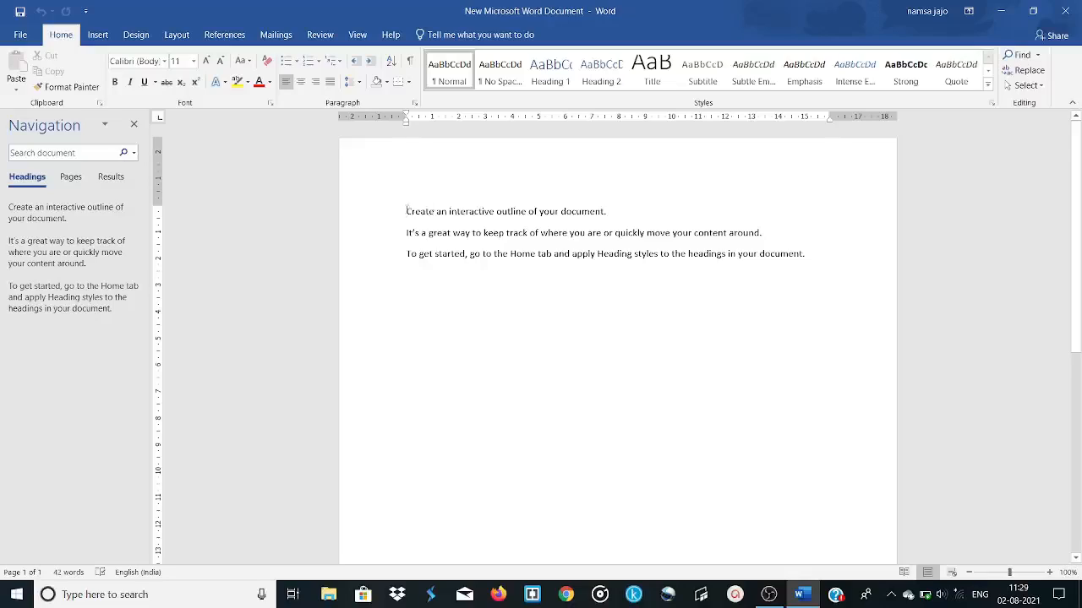
Try bold formatting on the first line, toggling it on and off repeatedly and leaving it off.
{"action": "left_click_drag", "start_coordinate": [407, 211], "coordinate": [621, 214]}
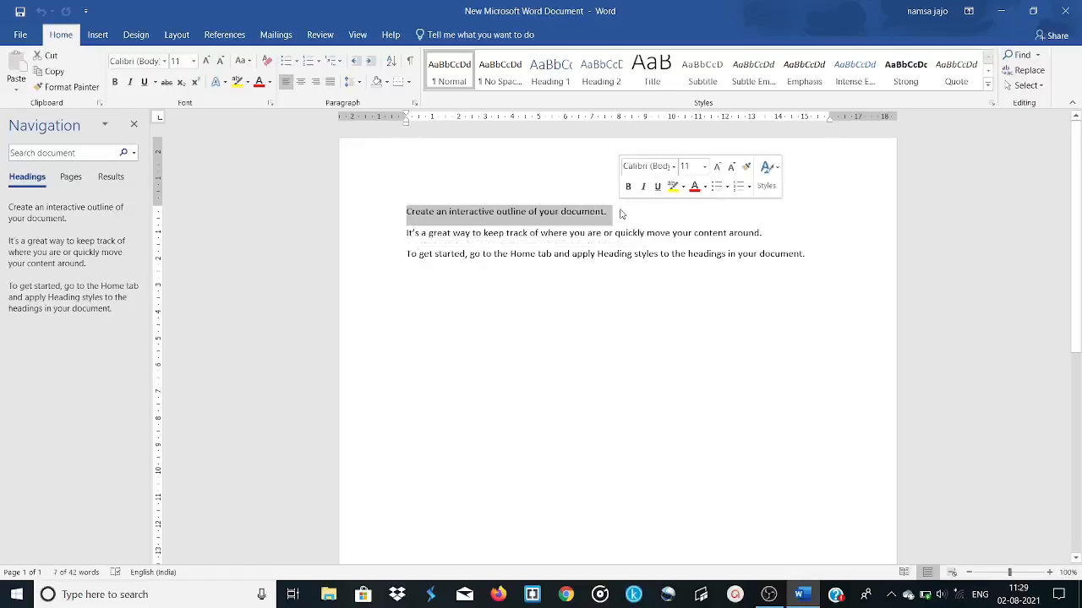
{"action": "left_click", "coordinate": [117, 82]}
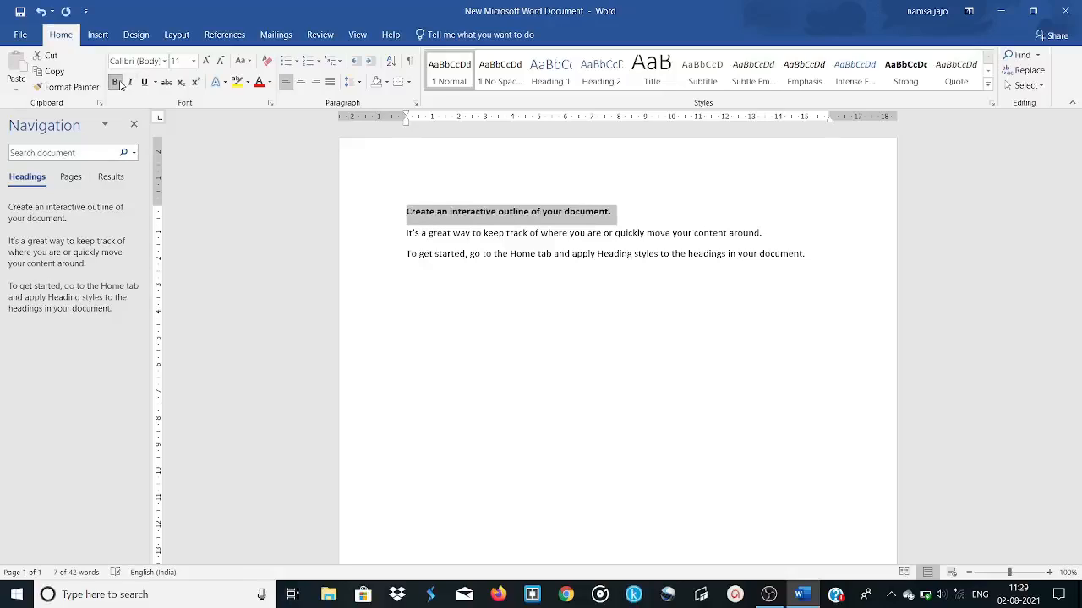
{"action": "right_click", "coordinate": [528, 218]}
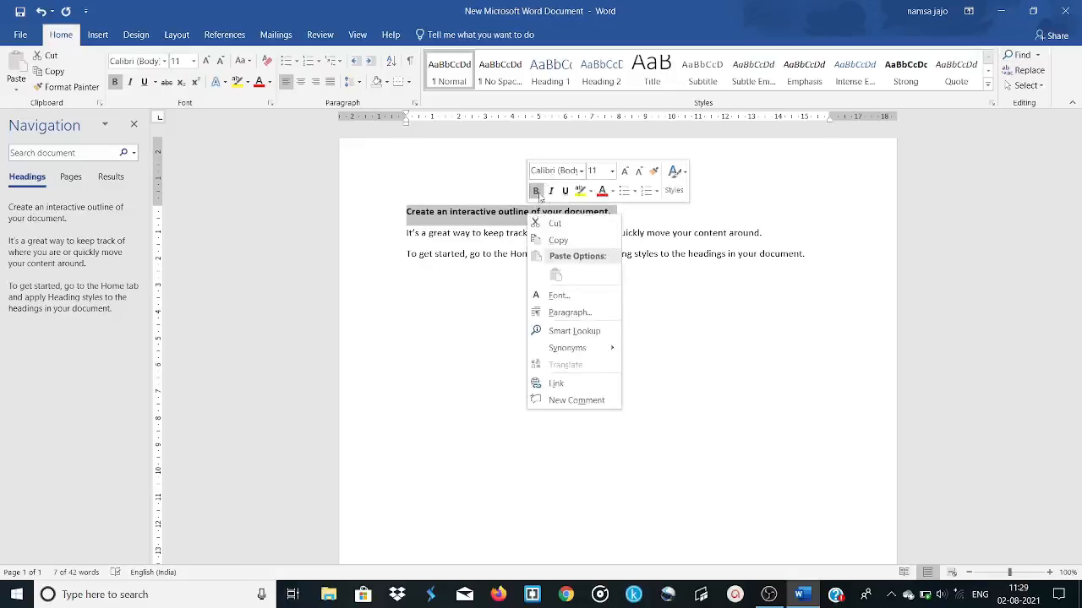
{"action": "left_click", "coordinate": [541, 192]}
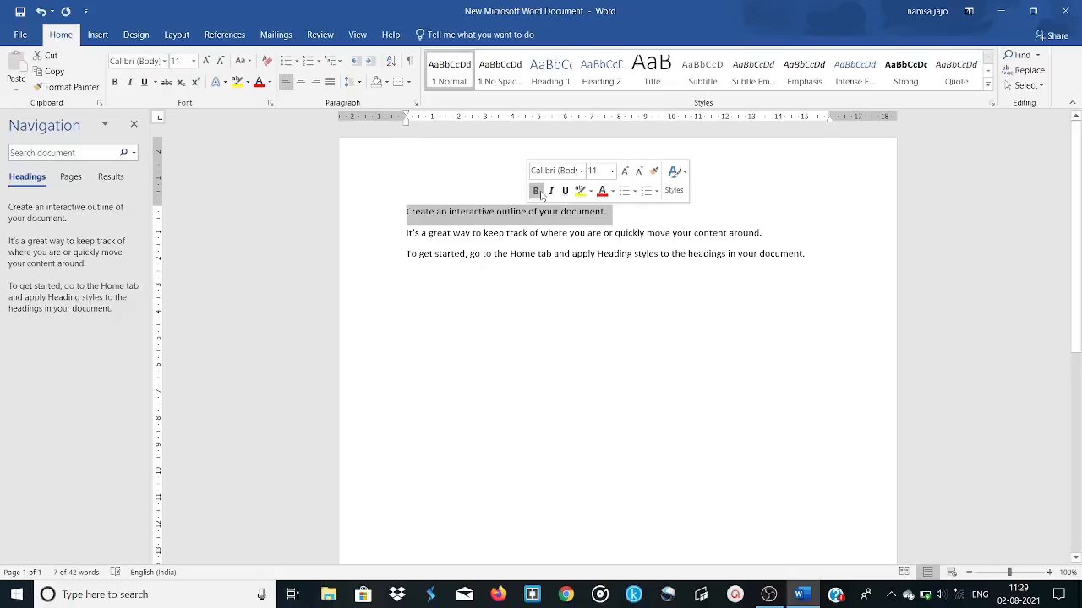
{"action": "left_click", "coordinate": [541, 193]}
{"action": "left_click", "coordinate": [539, 193]}
{"action": "left_click", "coordinate": [538, 192]}
{"action": "left_click", "coordinate": [538, 193]}
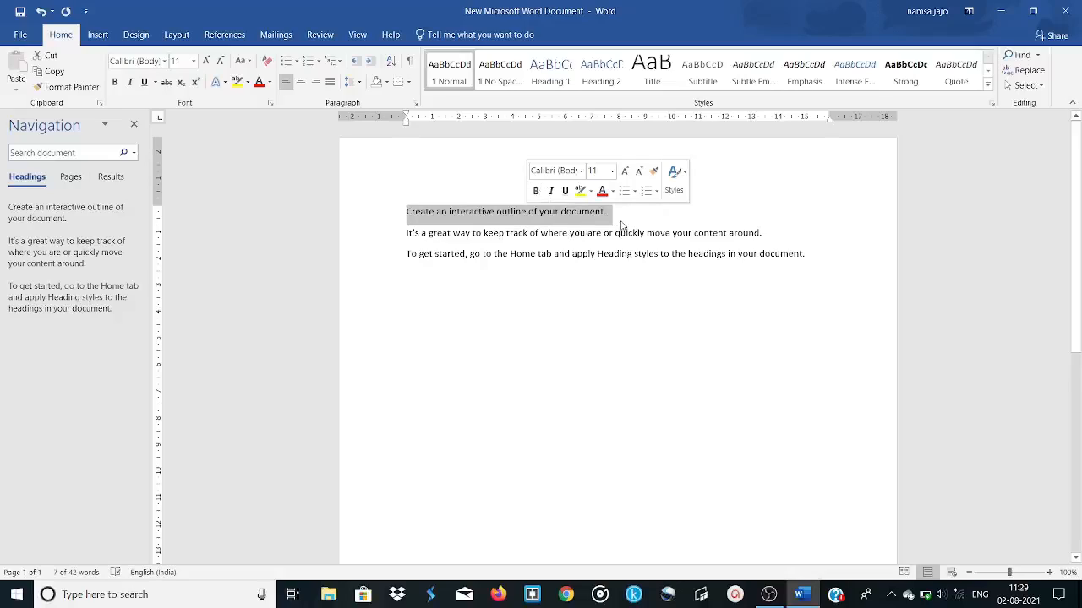
Try italic formatting on the first line, toggling it on and off and leaving it off.
{"action": "left_click", "coordinate": [549, 191]}
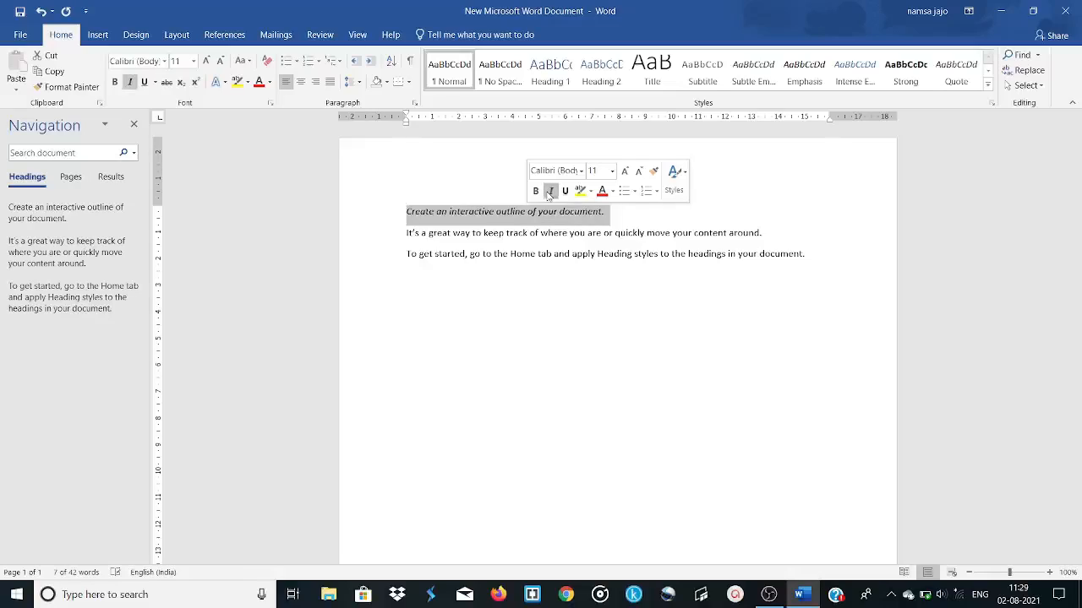
{"action": "left_click", "coordinate": [550, 191]}
{"action": "left_click", "coordinate": [549, 191]}
{"action": "left_click", "coordinate": [549, 190]}
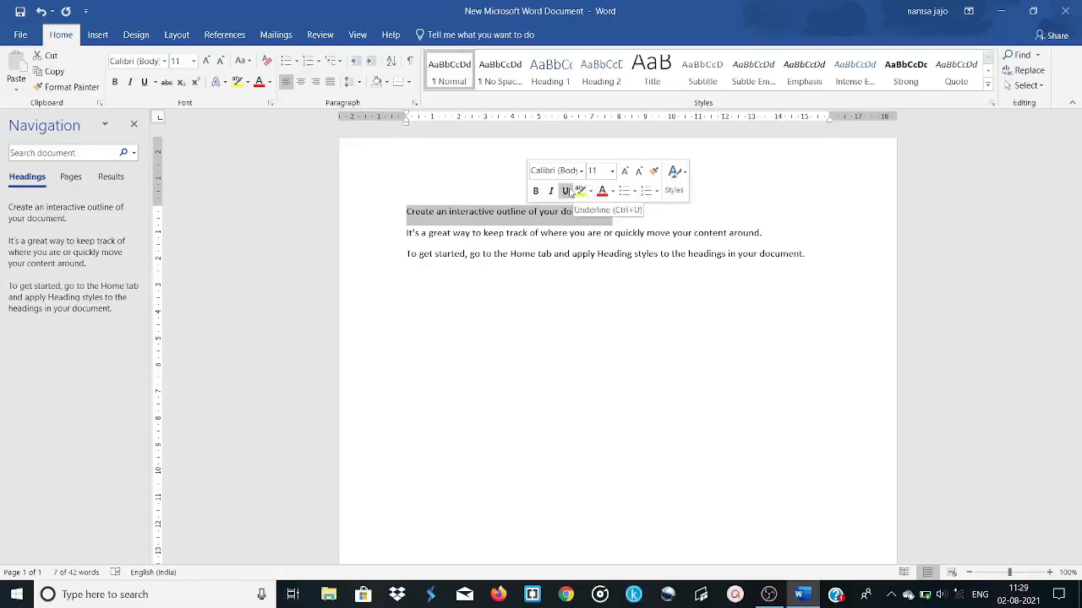
Toggle the plain underline on the first line and finish by applying the dot-dot-dash underline style.
{"action": "left_click", "coordinate": [568, 192]}
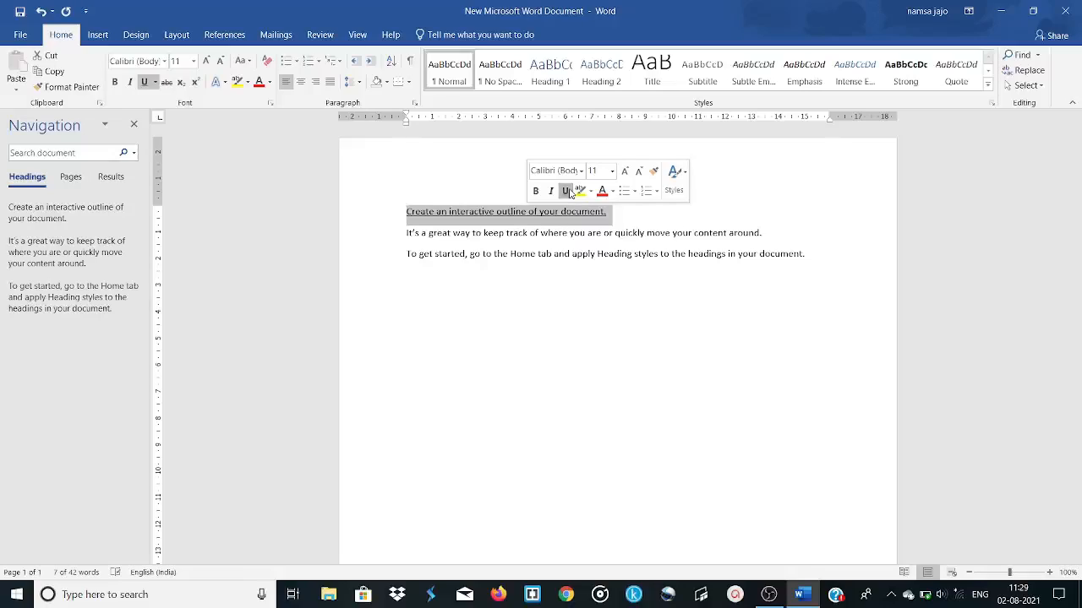
{"action": "left_click", "coordinate": [568, 192]}
{"action": "left_click", "coordinate": [568, 192]}
{"action": "left_click", "coordinate": [568, 191]}
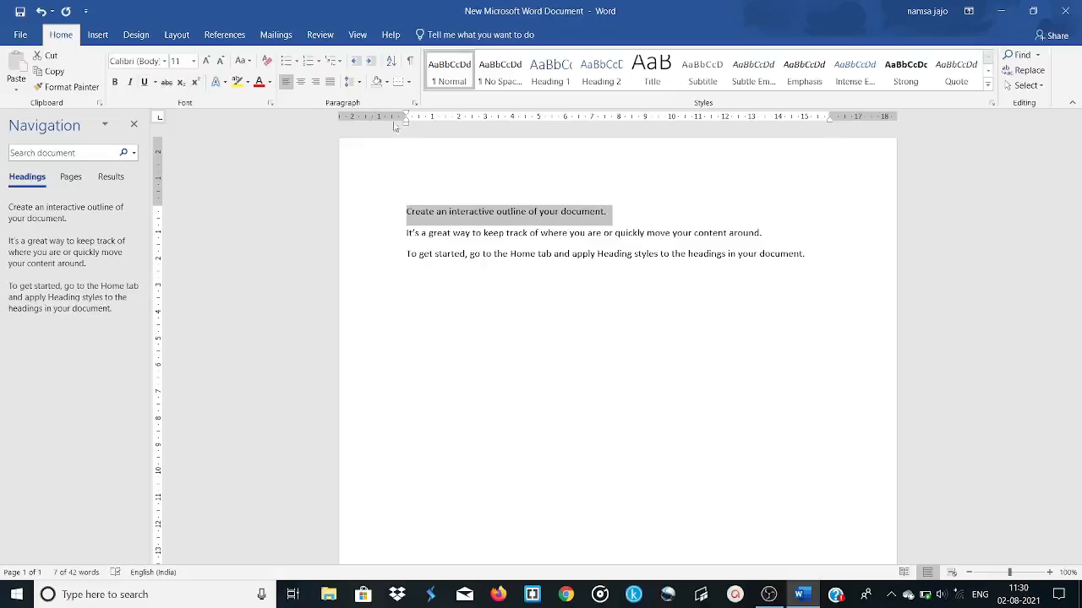
{"action": "left_click", "coordinate": [154, 82]}
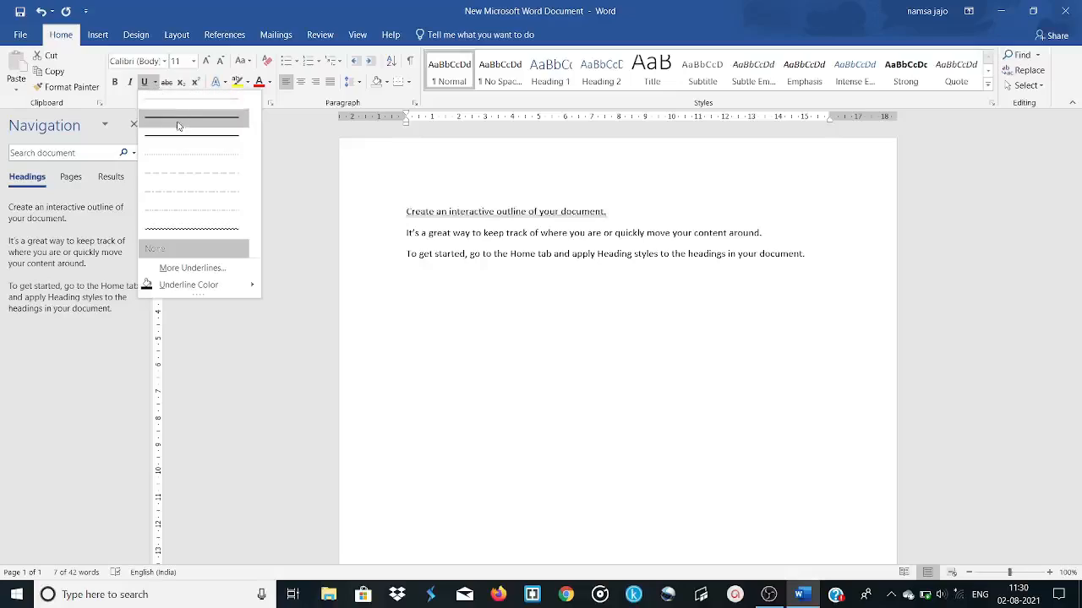
{"action": "left_click", "coordinate": [189, 211]}
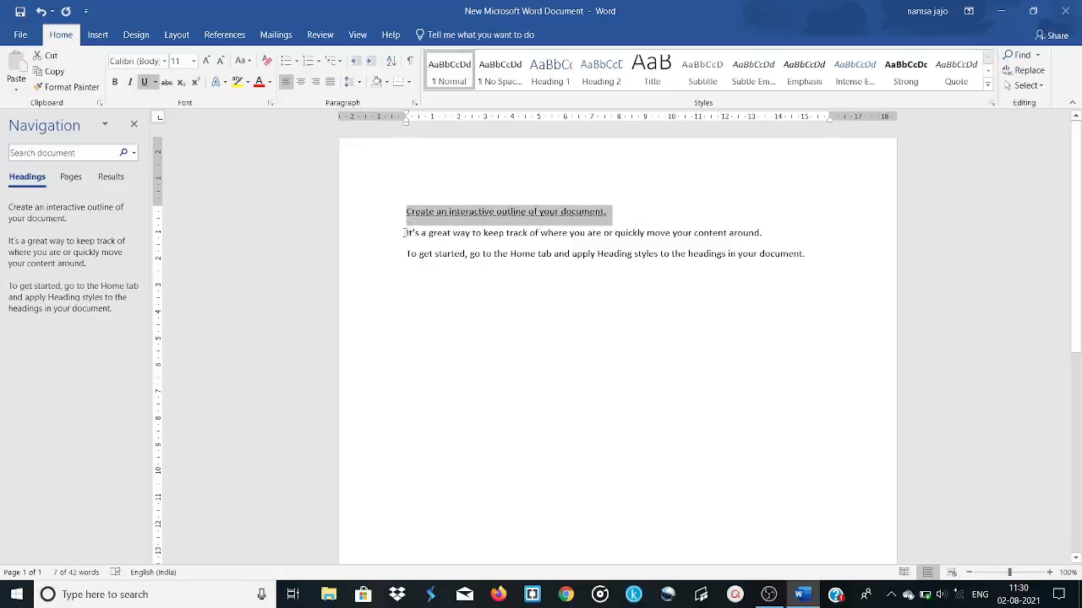
Try strikethrough on the second line, toggling it on and off and leaving it off.
{"action": "left_click_drag", "start_coordinate": [404, 233], "coordinate": [782, 239]}
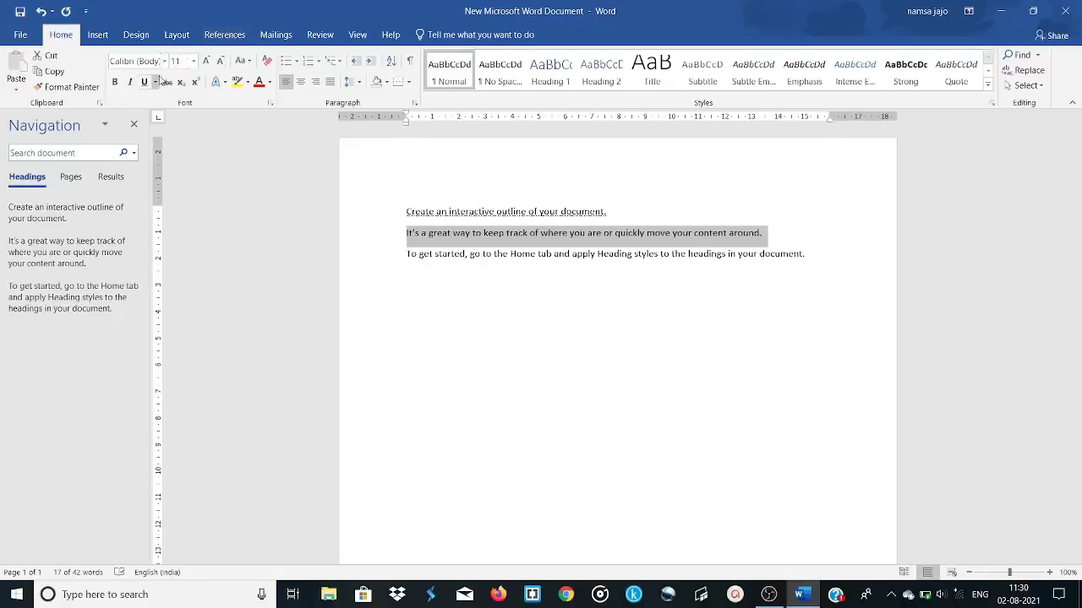
{"action": "left_click", "coordinate": [166, 85]}
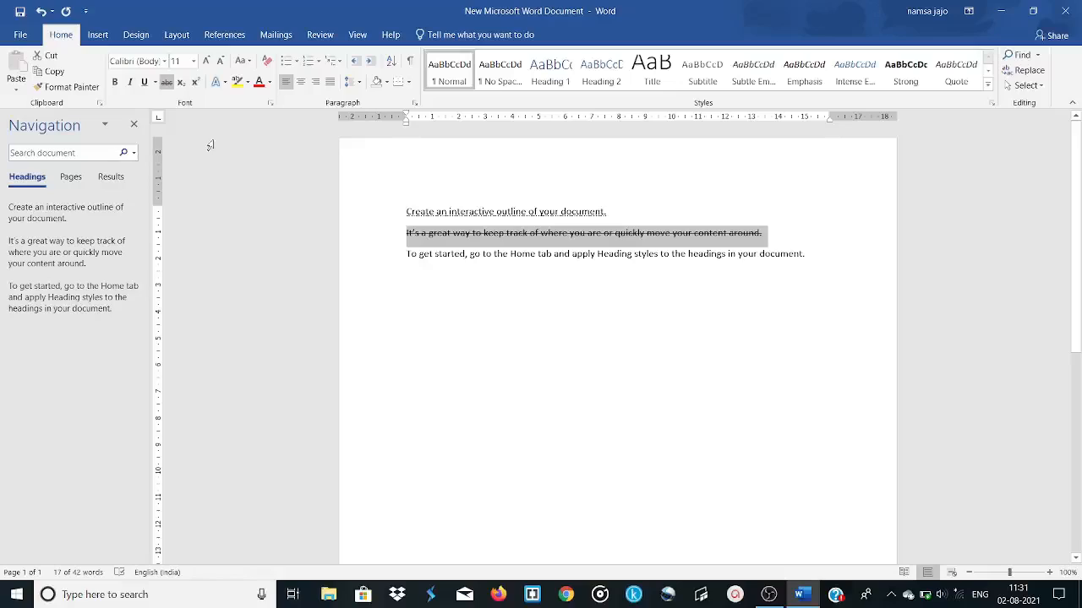
{"action": "left_click", "coordinate": [169, 81]}
{"action": "left_click", "coordinate": [169, 82]}
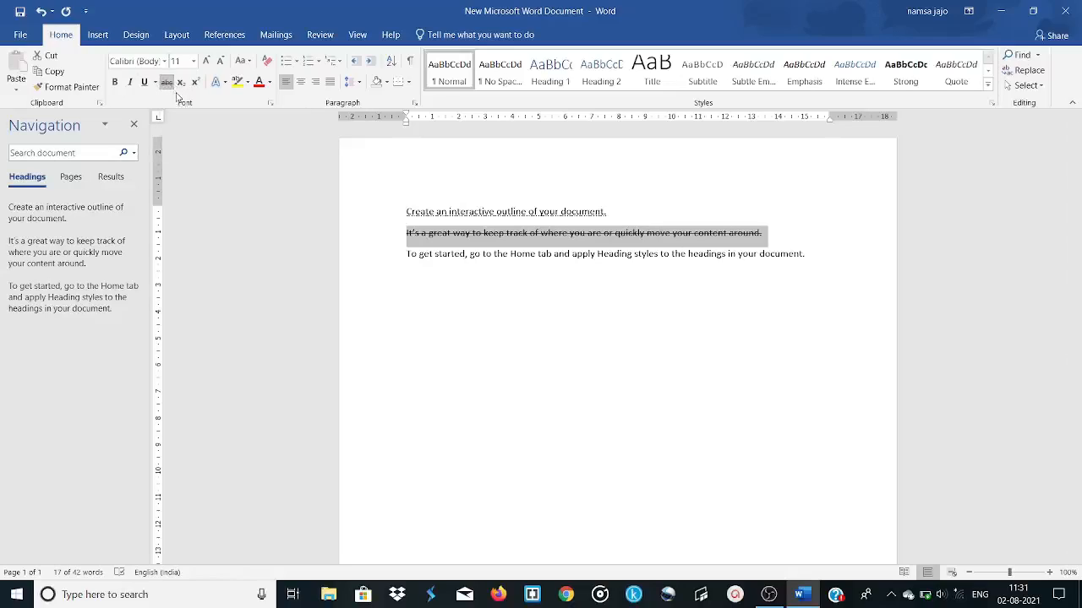
{"action": "left_click", "coordinate": [167, 82]}
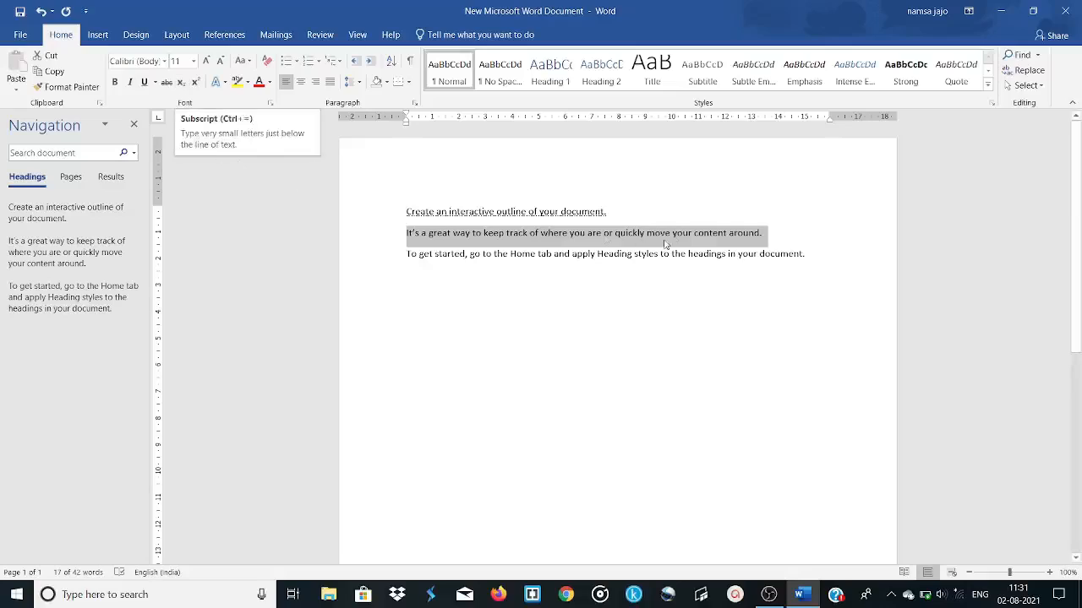
Add a new paragraph below the third line and enter 2 followed by nd in superscript.
{"action": "left_click", "coordinate": [806, 244]}
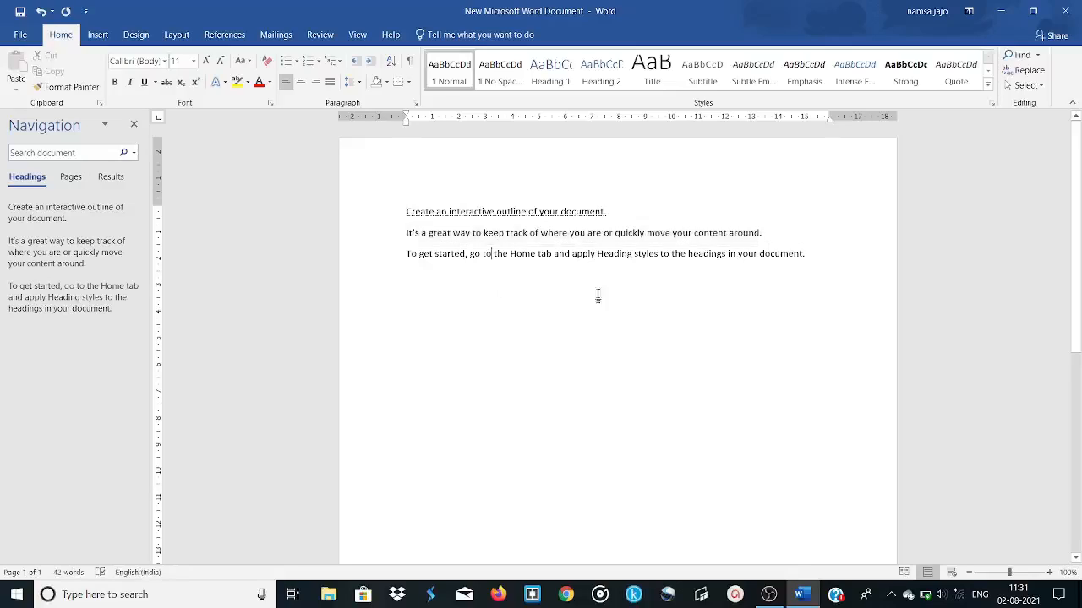
{"action": "left_click", "coordinate": [887, 262]}
{"action": "key", "text": "Return"}
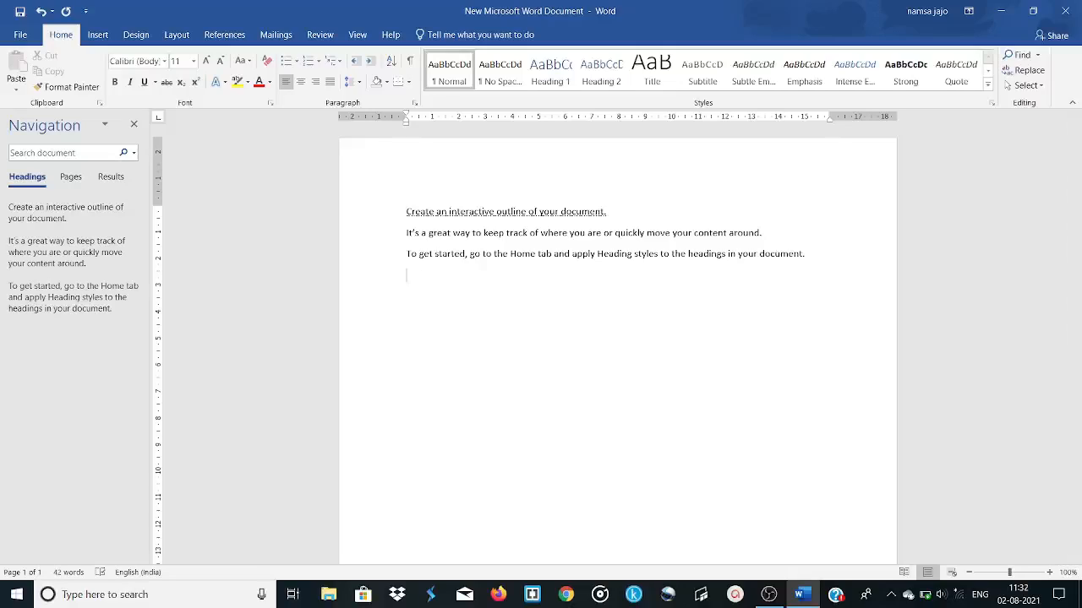
{"action": "type", "text": "?"}
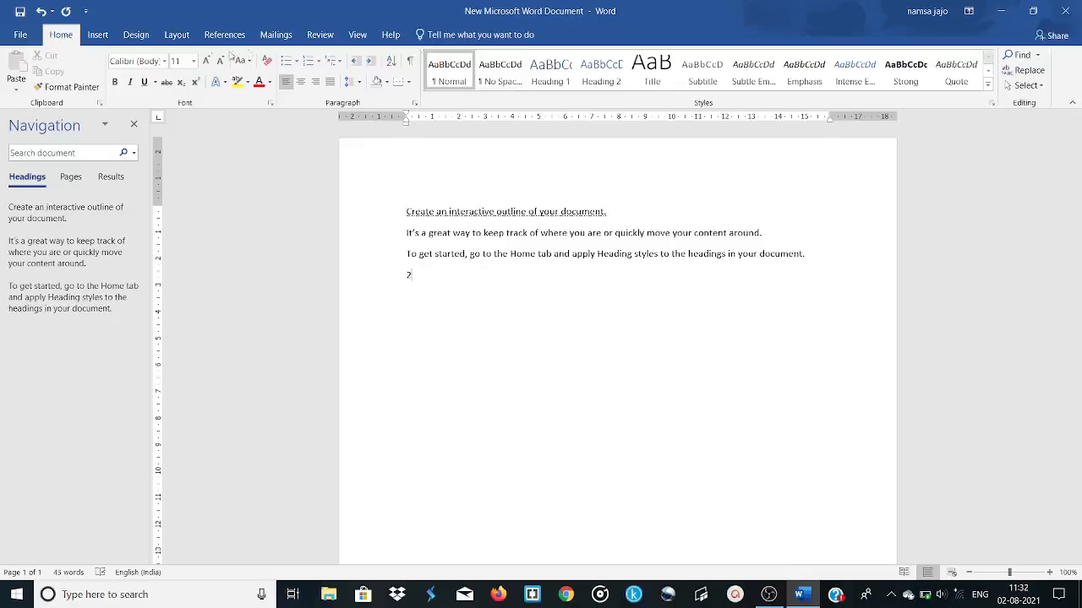
{"action": "left_click", "coordinate": [195, 82]}
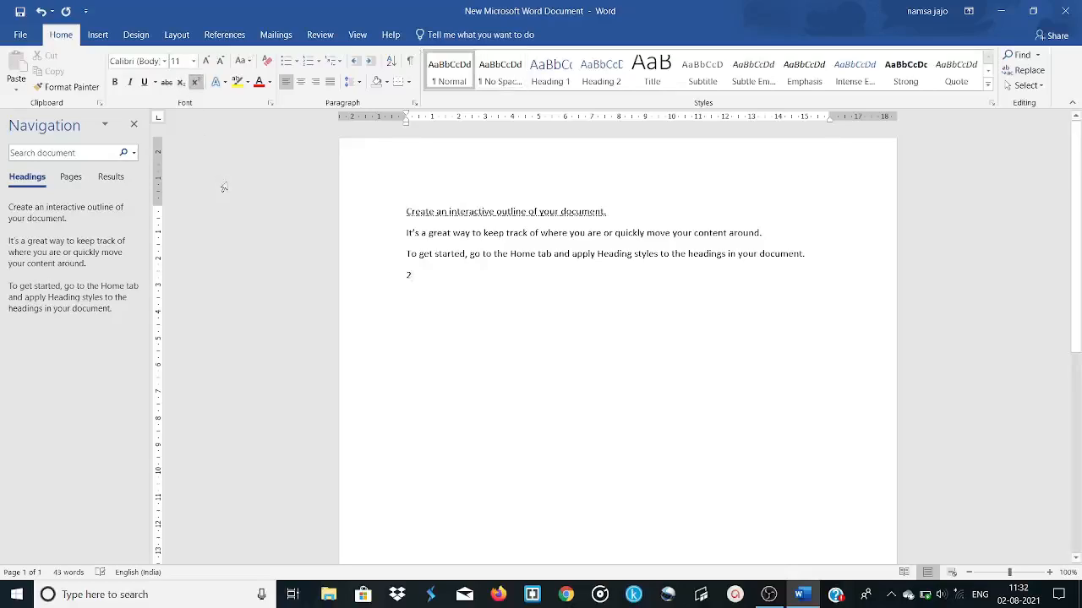
{"action": "type", "text": "nd"}
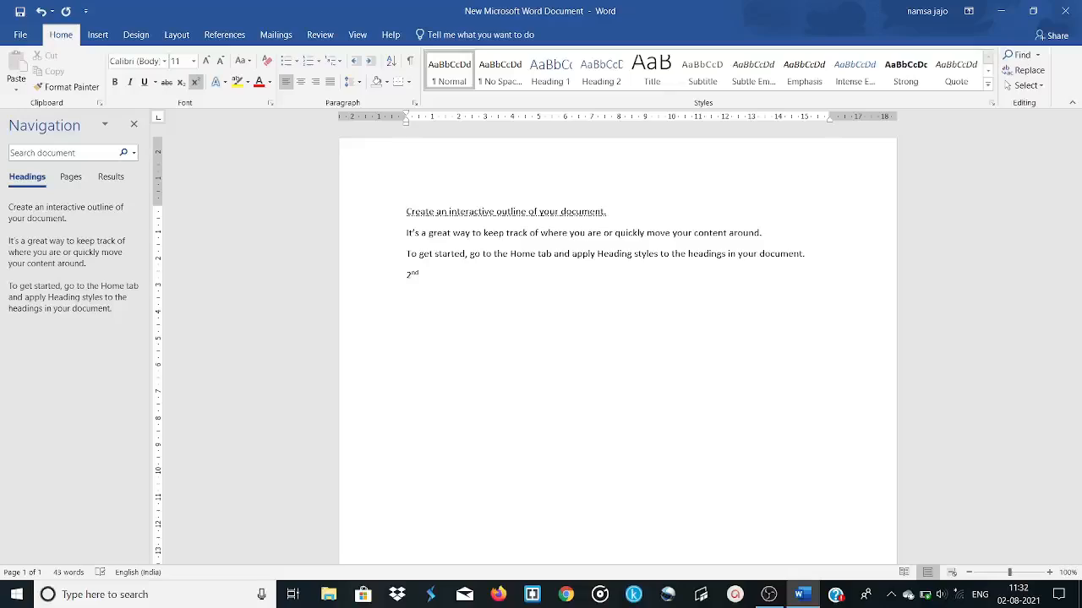
Replace the ordinal on the last line with 1 followed by superscript st, and clear it again.
{"action": "key", "text": "BackSpace"}
{"action": "key", "text": "BackSpace"}
{"action": "key", "text": "BackSpace"}
{"action": "type", "text": "1"}
{"action": "left_click", "coordinate": [195, 82]}
{"action": "type", "text": "st"}
{"action": "key", "text": "BackSpace"}
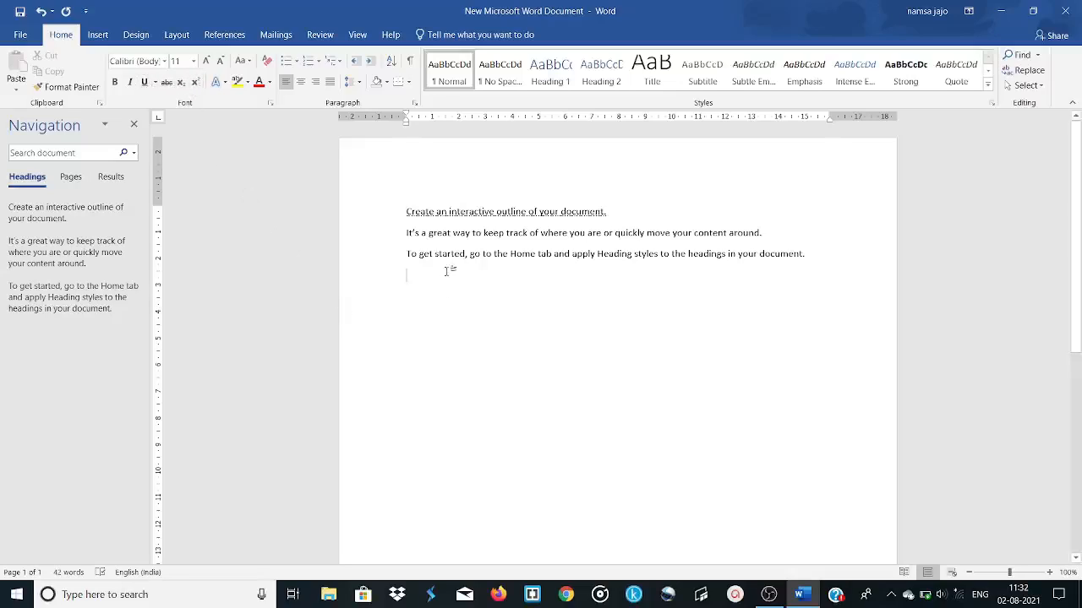
Try X with a subscript 1 and with a subscript 2 on the empty last line, and clear the text.
{"action": "type", "text": "x"}
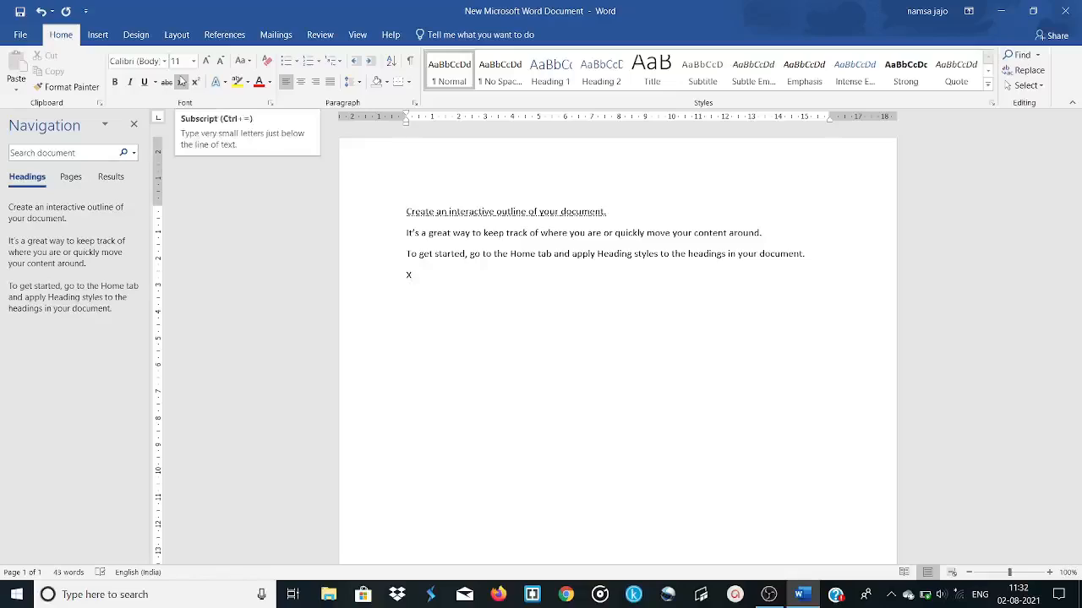
{"action": "left_click", "coordinate": [184, 84]}
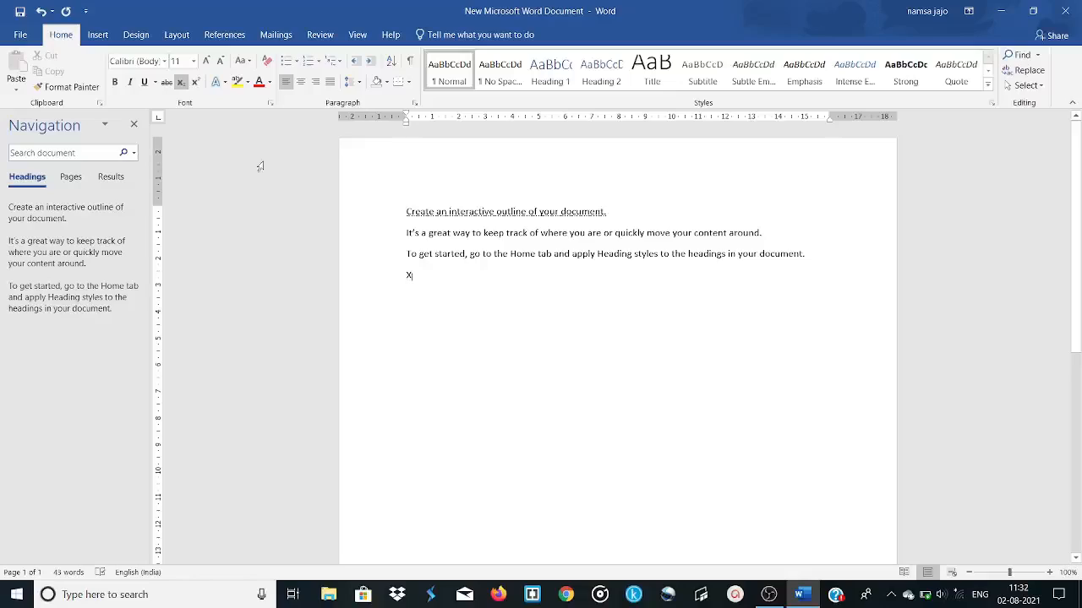
{"action": "type", "text": "1"}
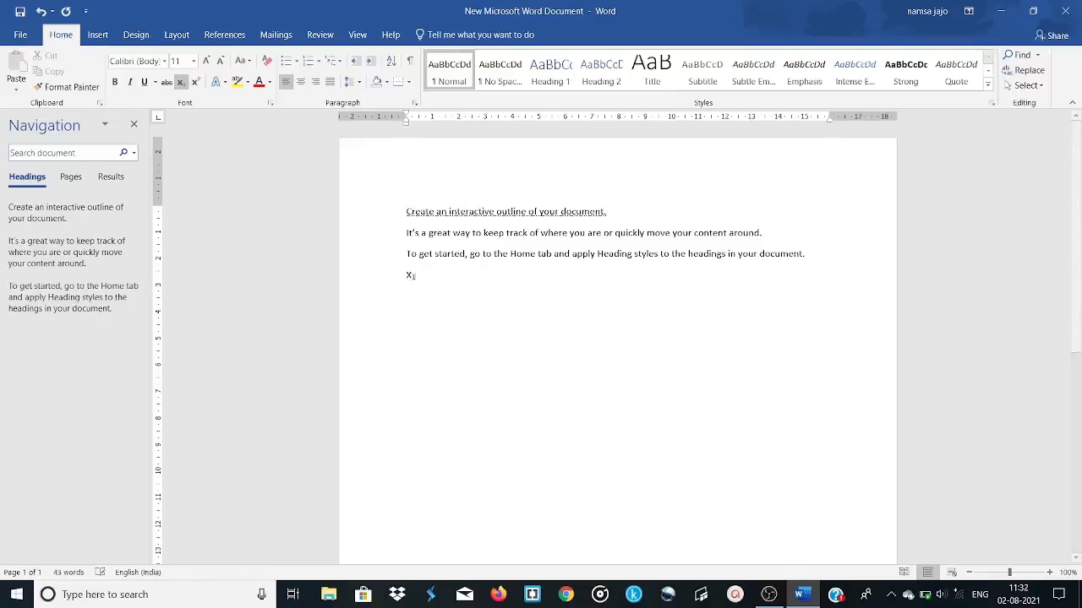
{"action": "key", "text": "BackSpace"}
{"action": "type", "text": "2"}
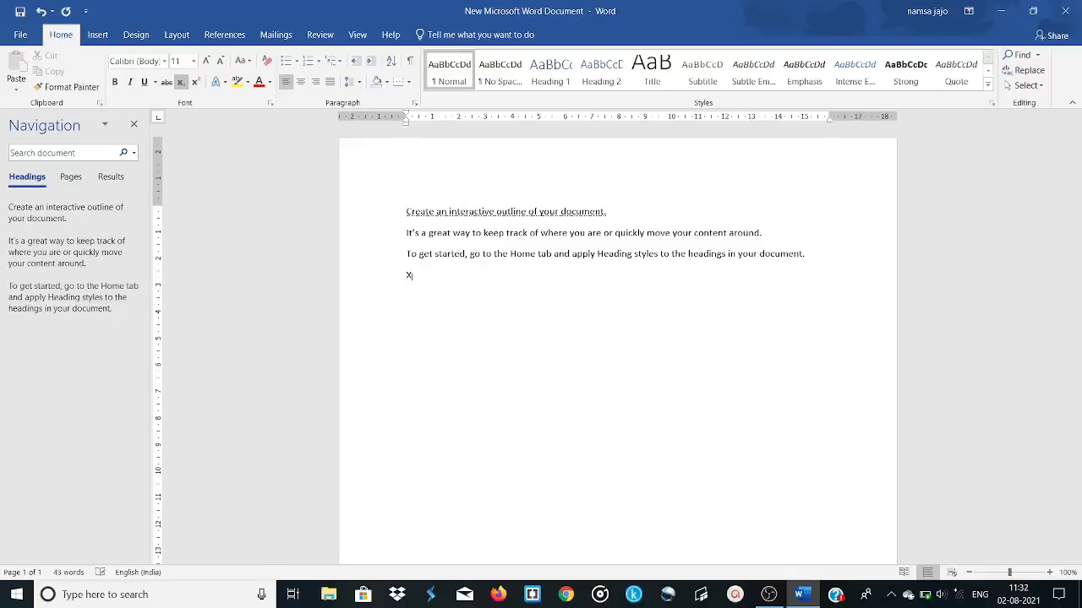
{"action": "key", "text": "BackSpace"}
{"action": "key", "text": "BackSpace"}
{"action": "key", "text": "BackSpace"}
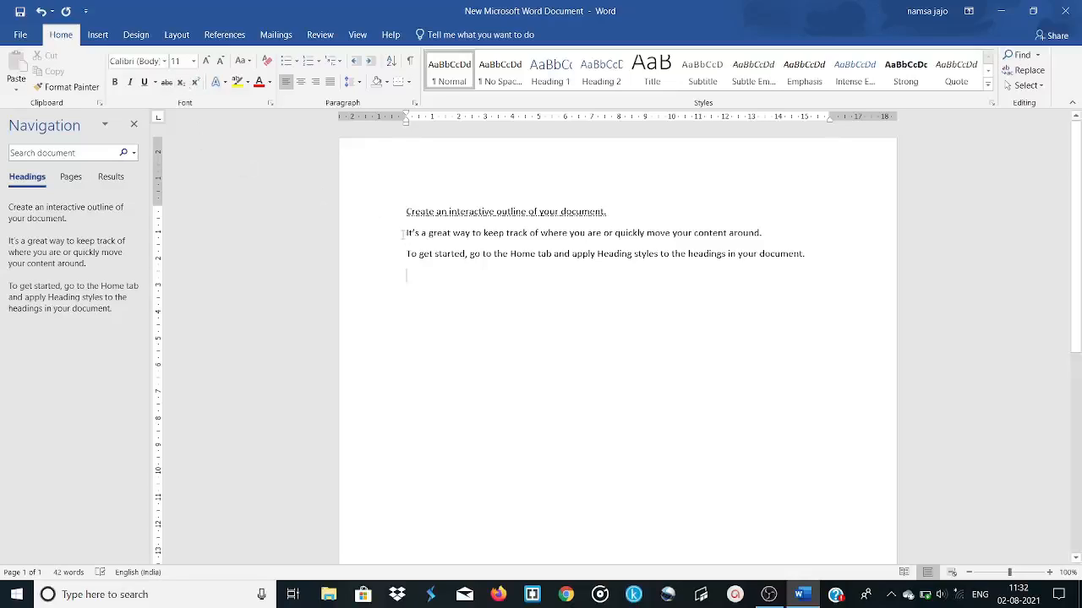
Apply subscript formatting to the entire second line.
{"action": "left_click_drag", "start_coordinate": [406, 234], "coordinate": [764, 227]}
{"action": "left_click", "coordinate": [771, 226]}
{"action": "left_click_drag", "start_coordinate": [403, 233], "coordinate": [799, 241]}
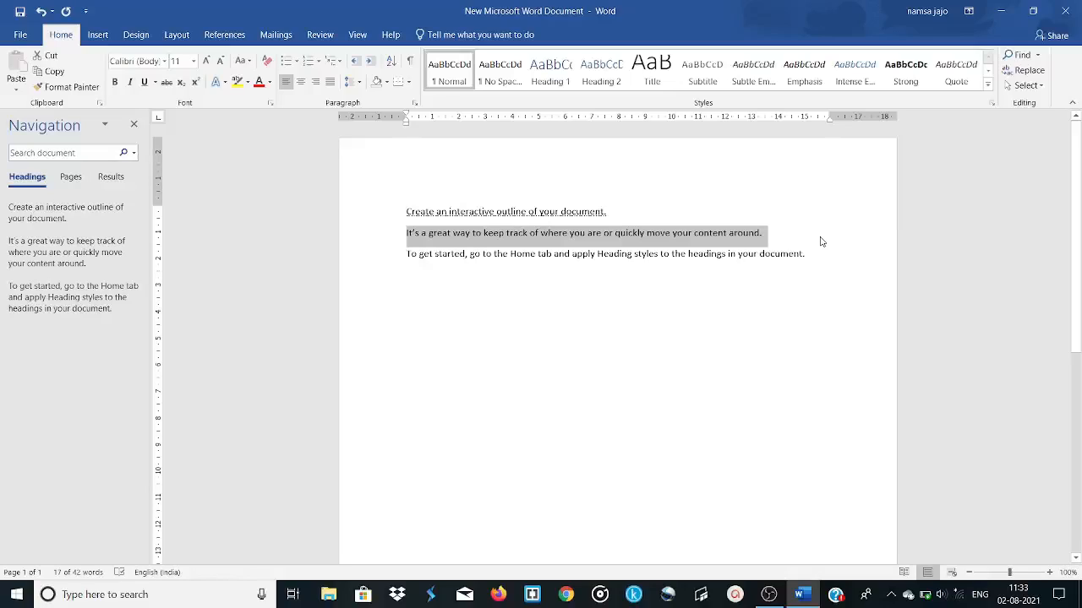
{"action": "key", "text": "ctrl+equal"}
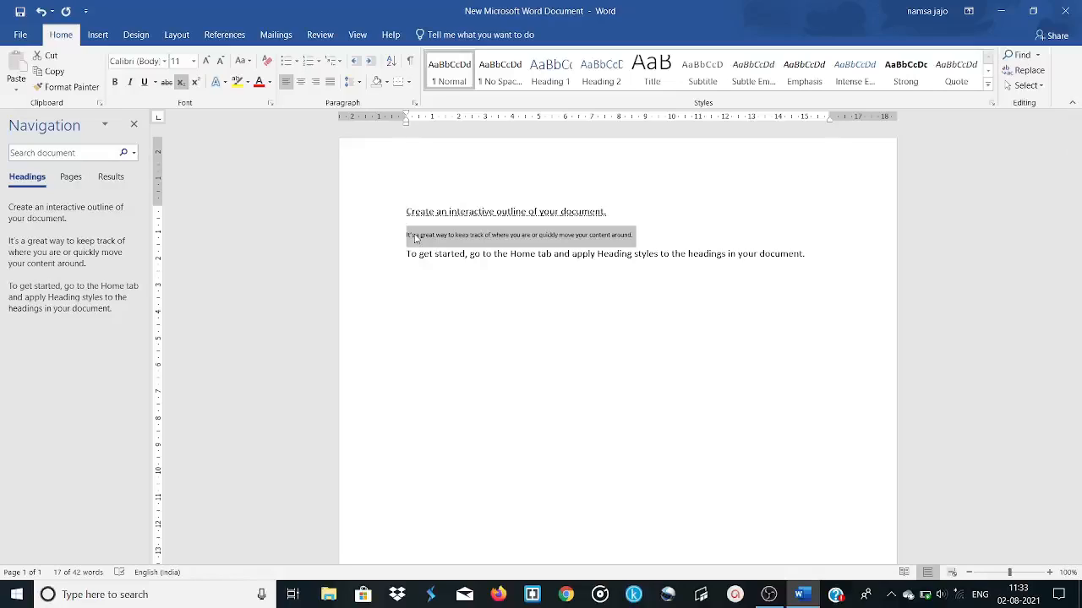
Switch the second line to superscript formatting, and return it to normal text.
{"action": "key", "text": "ctrl+shift+plus"}
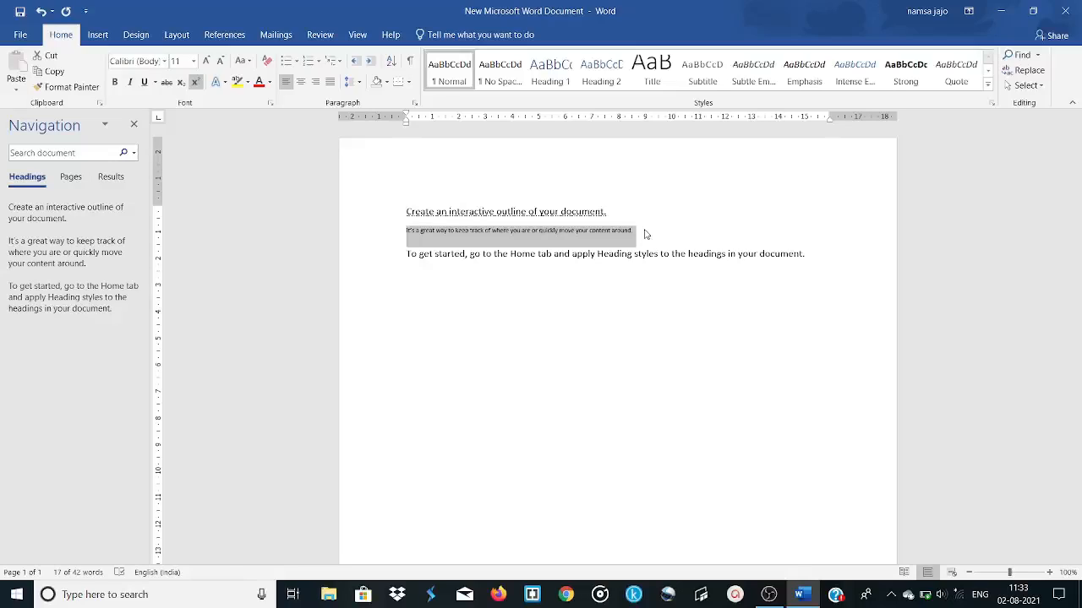
{"action": "left_click", "coordinate": [645, 235]}
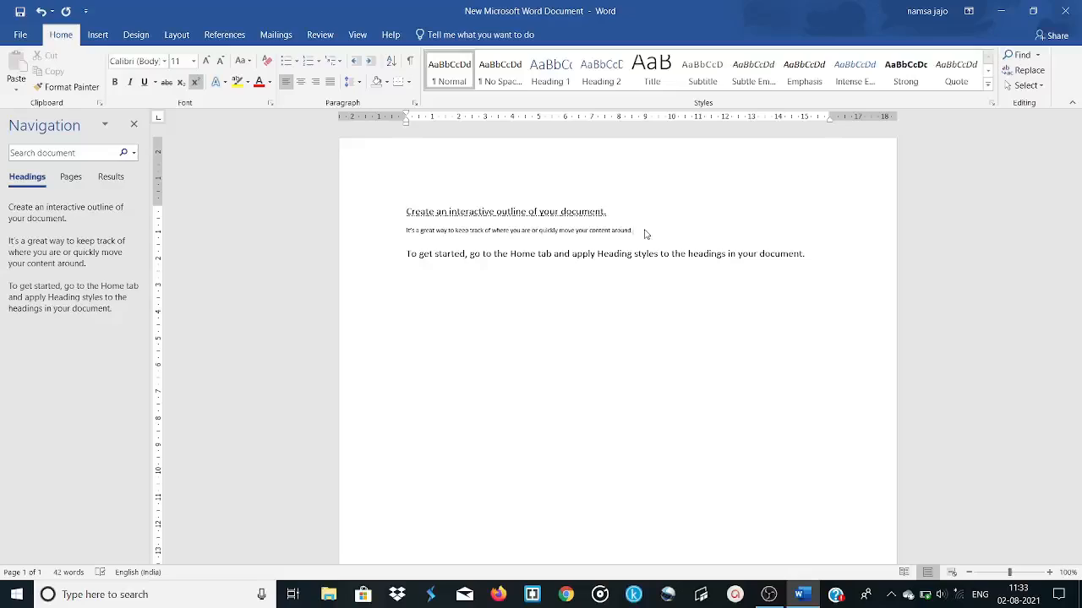
{"action": "left_click_drag", "start_coordinate": [646, 225], "coordinate": [376, 236]}
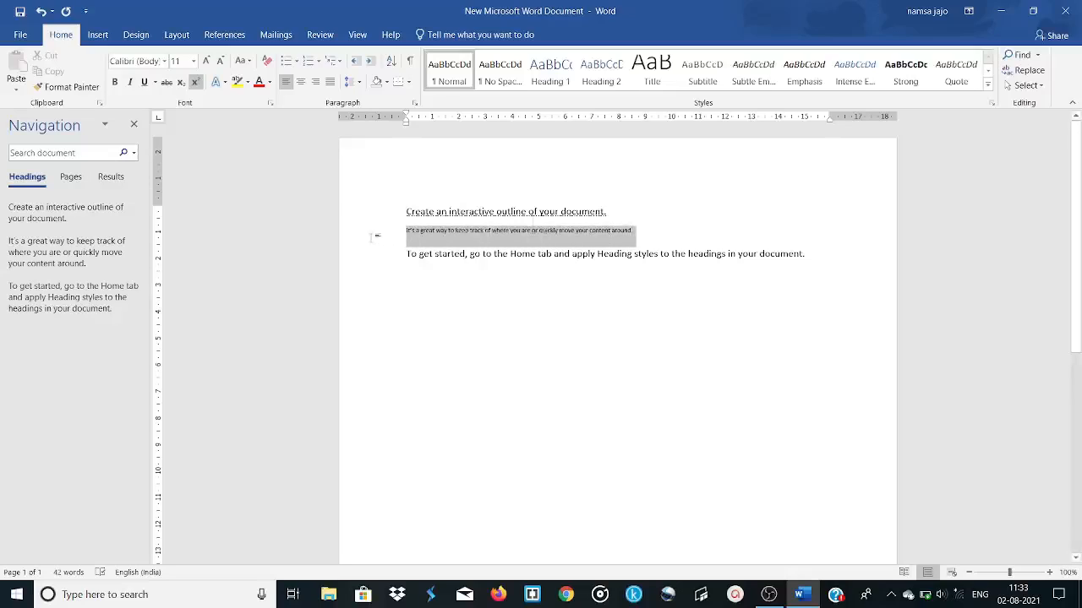
{"action": "left_click", "coordinate": [195, 82]}
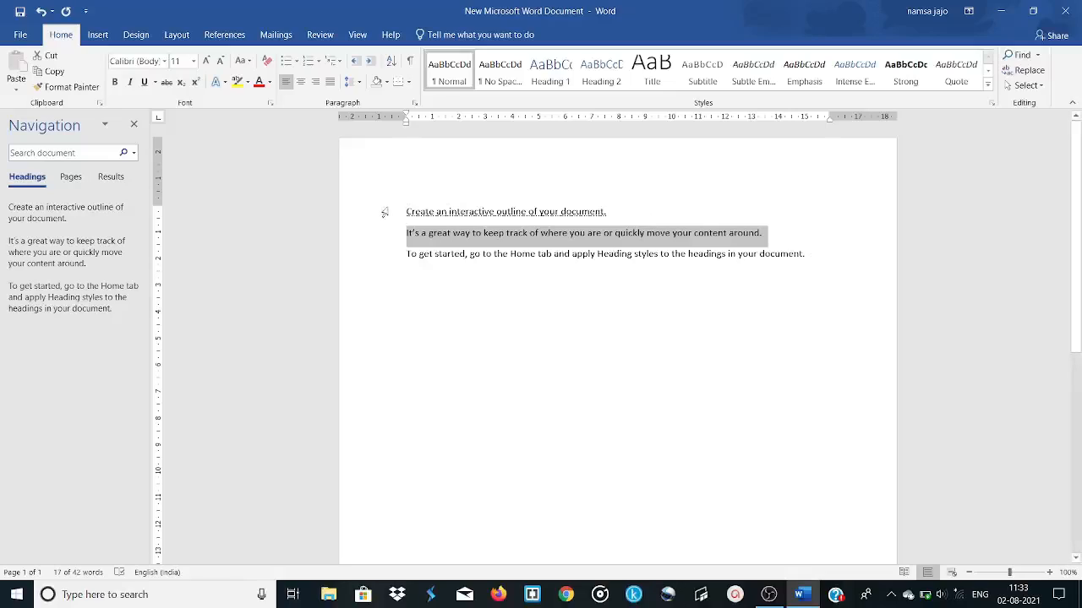
Change all three lines of text to lowercase.
{"action": "left_click_drag", "start_coordinate": [405, 212], "coordinate": [811, 261]}
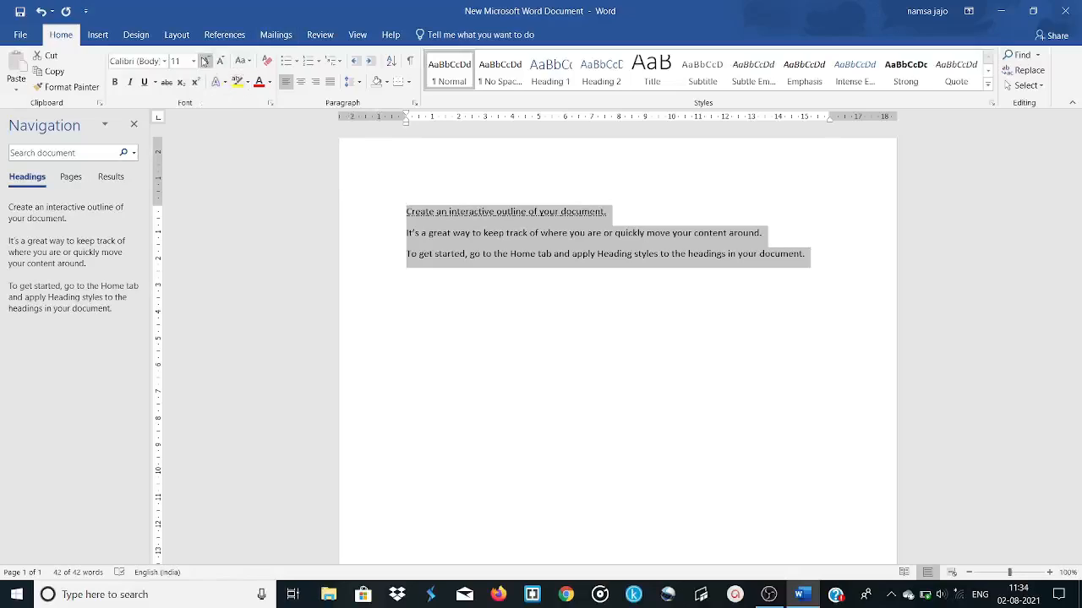
{"action": "left_click", "coordinate": [251, 63]}
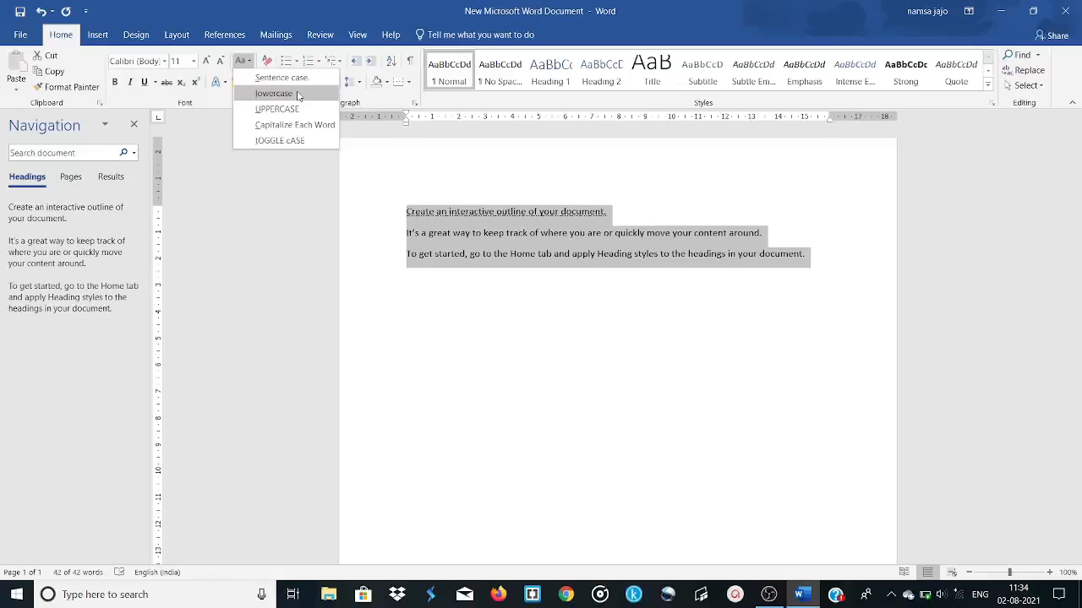
{"action": "left_click", "coordinate": [297, 93]}
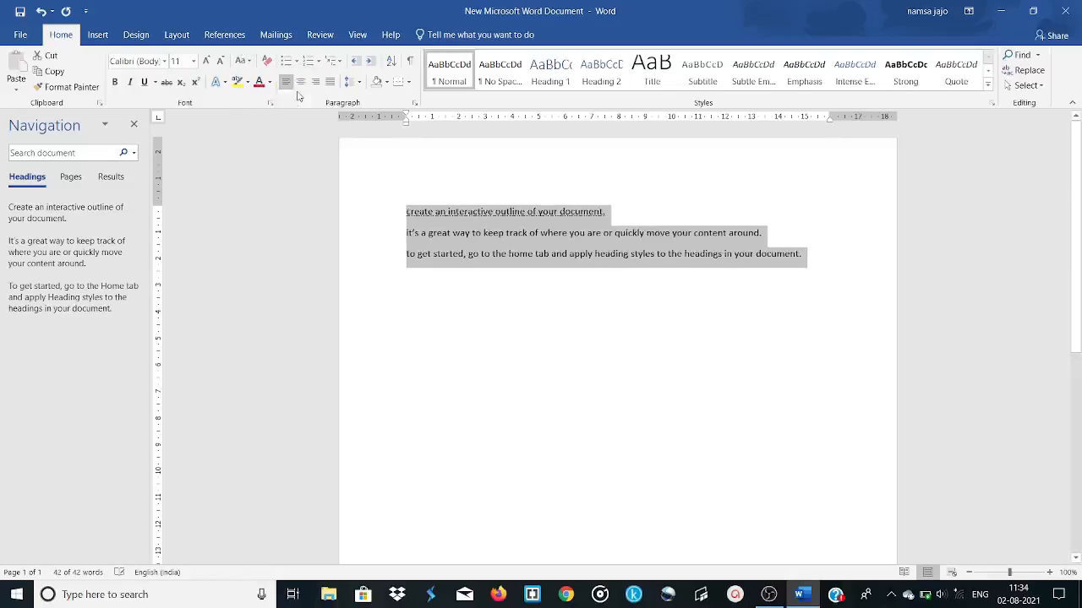
Change all three lines of text to uppercase, and switch them to Capitalize Each Word.
{"action": "left_click", "coordinate": [253, 67]}
{"action": "left_click", "coordinate": [275, 109]}
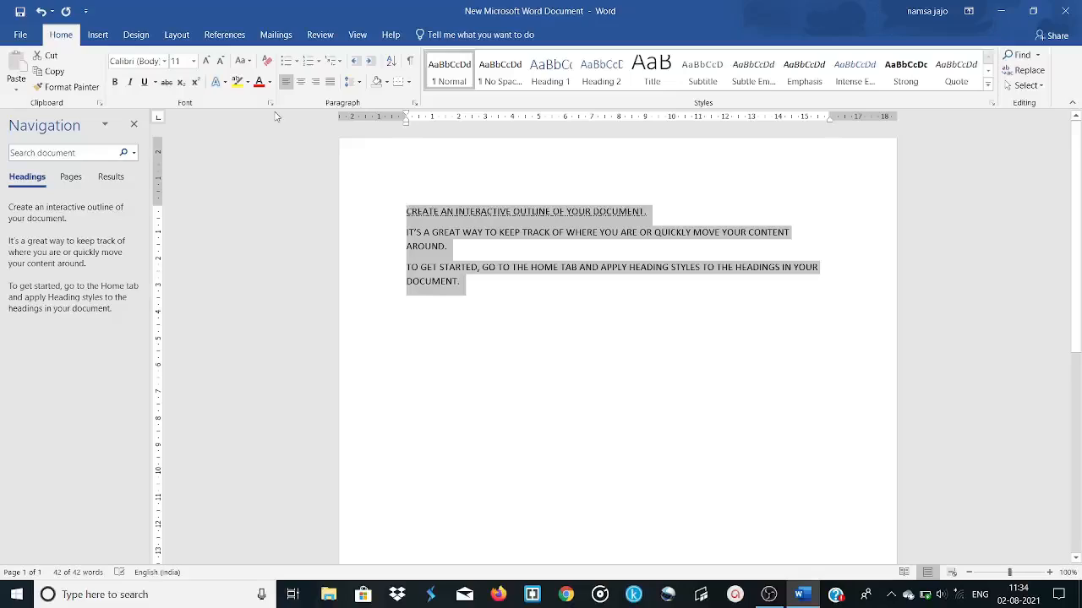
{"action": "left_click", "coordinate": [242, 61]}
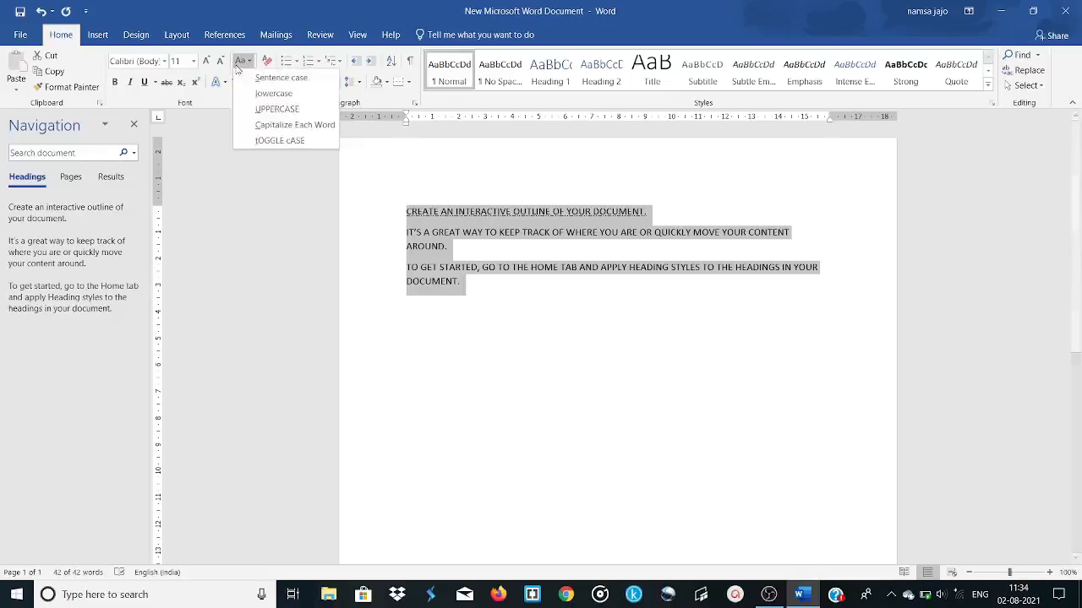
{"action": "left_click", "coordinate": [310, 128]}
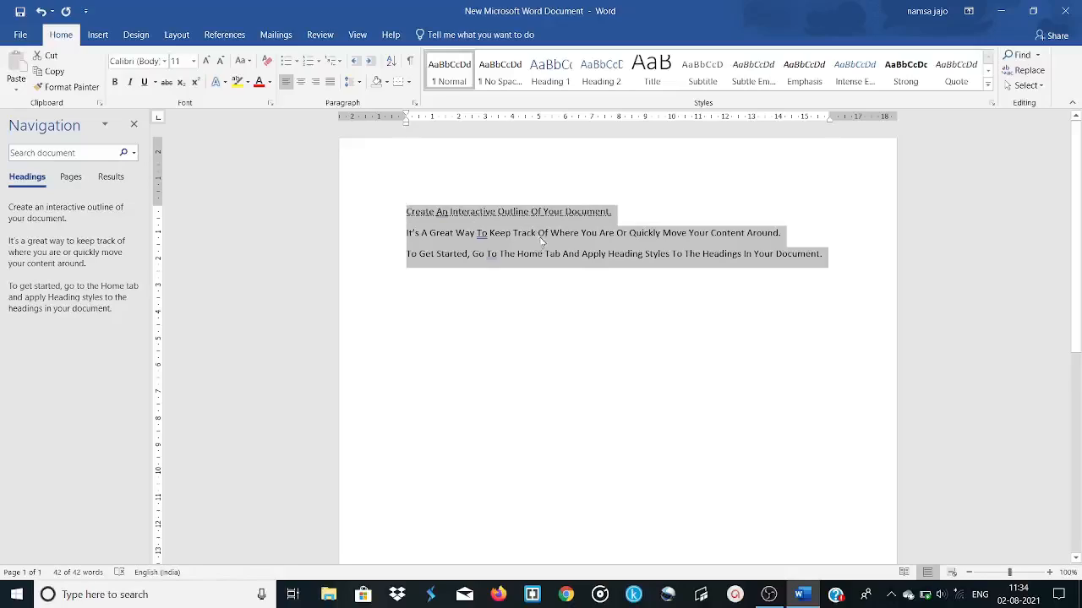
Try toggle case on all three lines, return them to sentence case, and dismiss the low-battery notice.
{"action": "left_click", "coordinate": [242, 61]}
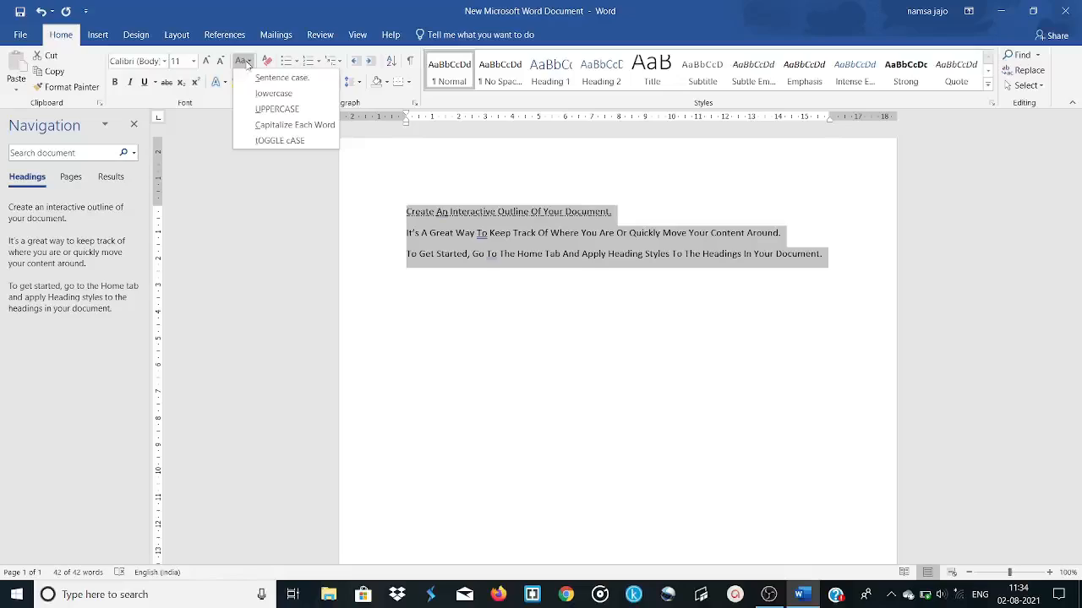
{"action": "left_click", "coordinate": [305, 142]}
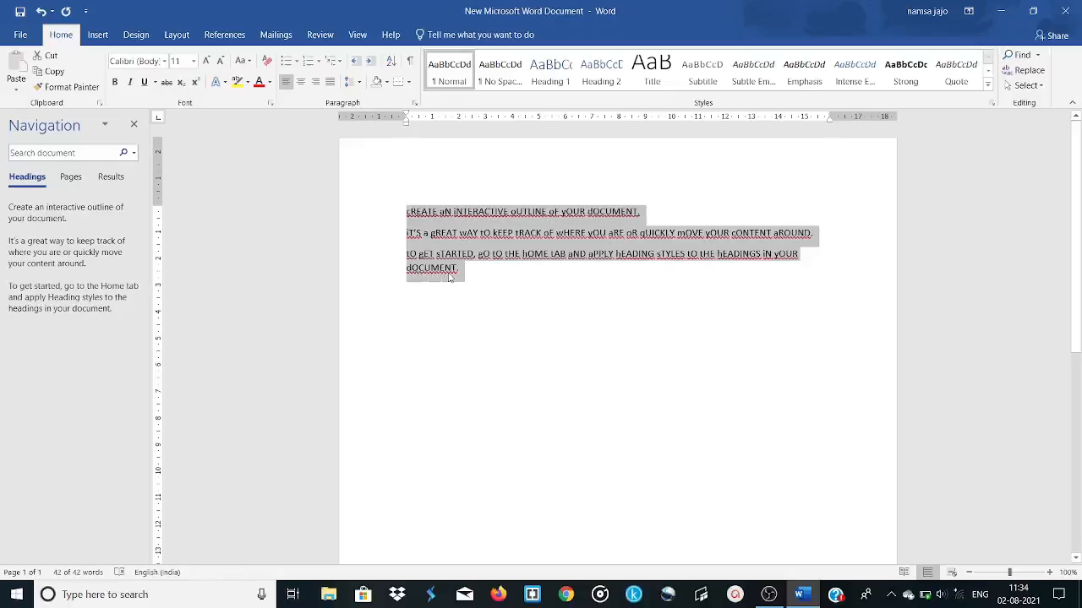
{"action": "left_click", "coordinate": [249, 60]}
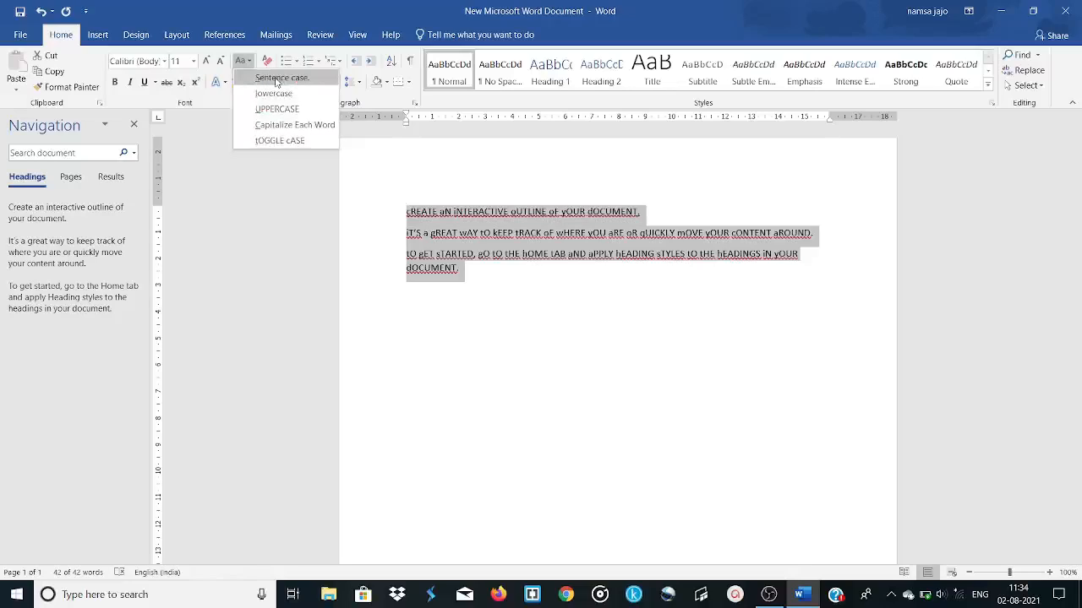
{"action": "left_click", "coordinate": [277, 78]}
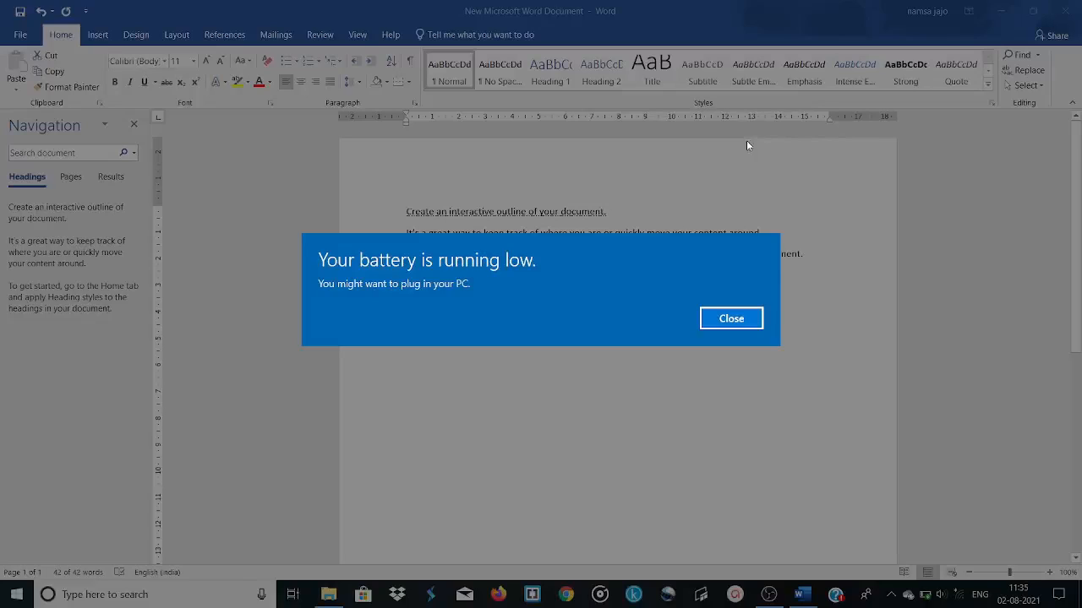
{"action": "left_click", "coordinate": [757, 321]}
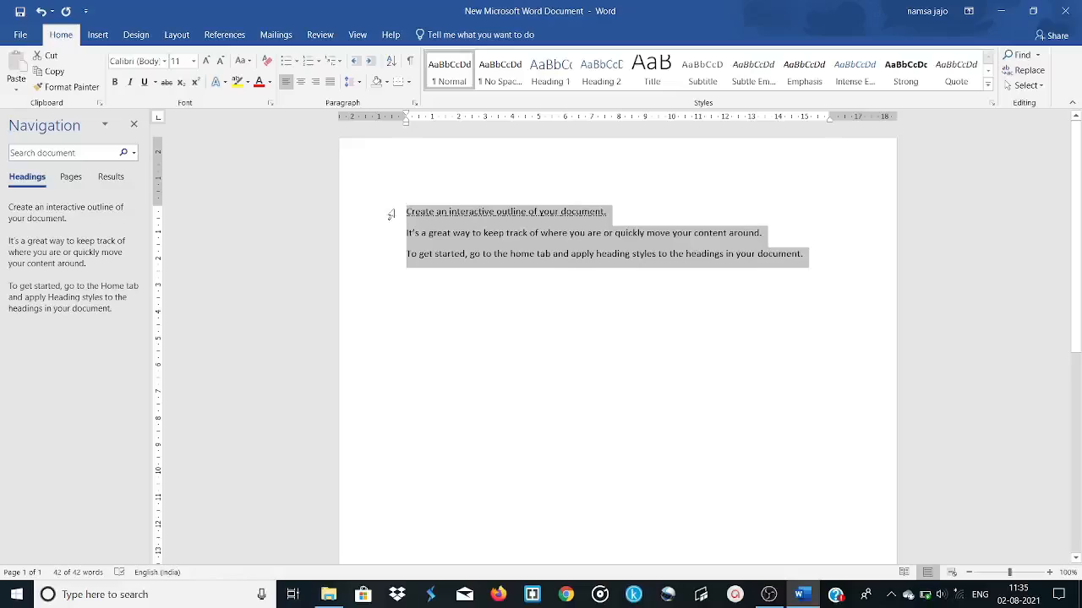
Compare the text effects gallery with the WordArt styles available for insertion.
{"action": "left_click", "coordinate": [224, 85]}
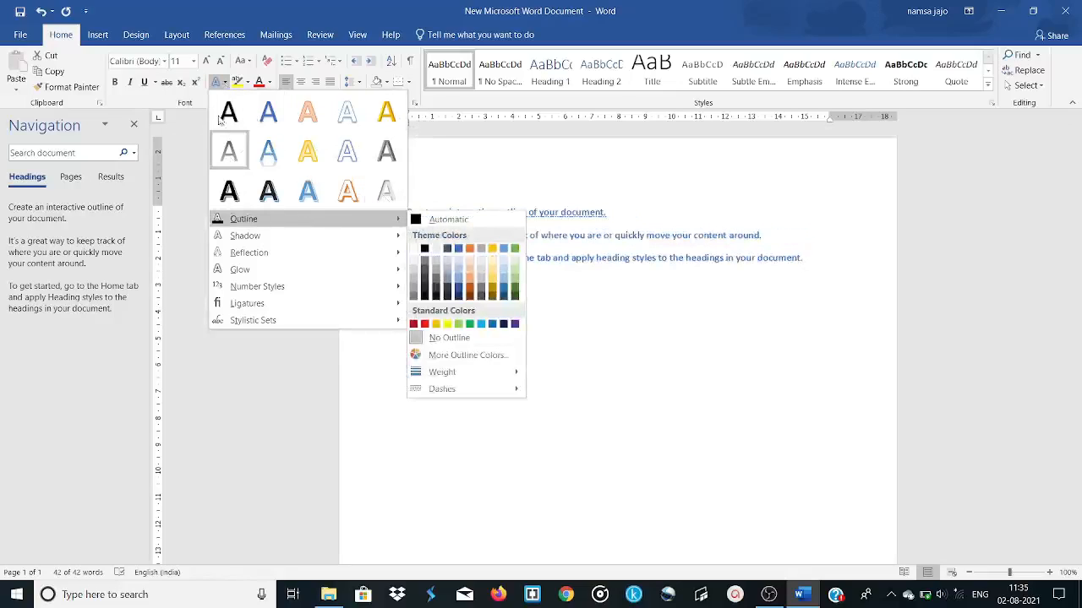
{"action": "left_click", "coordinate": [96, 37]}
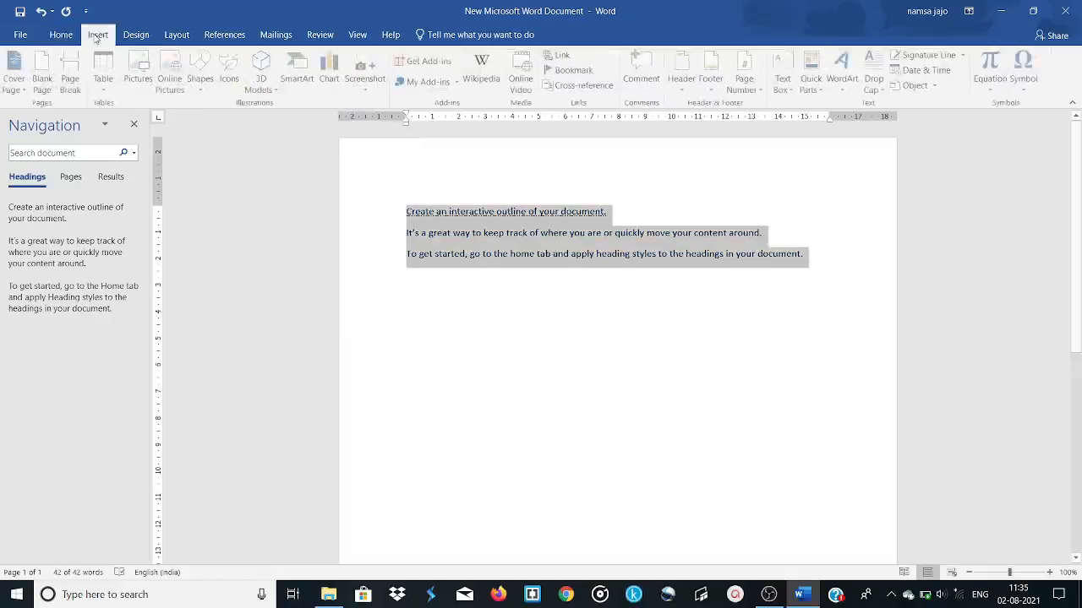
{"action": "left_click", "coordinate": [858, 88]}
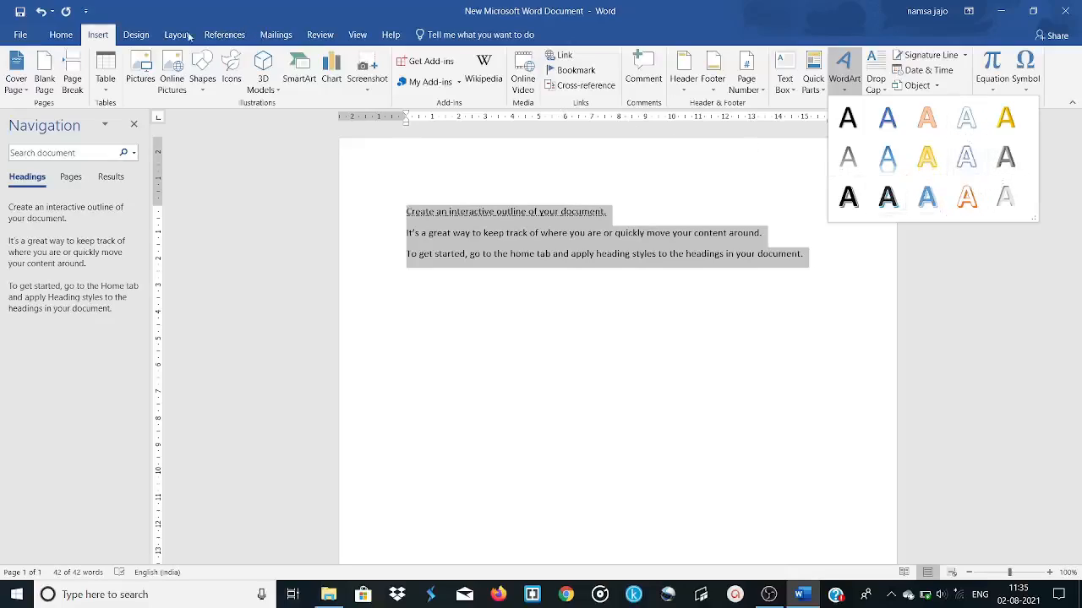
{"action": "left_click", "coordinate": [835, 84]}
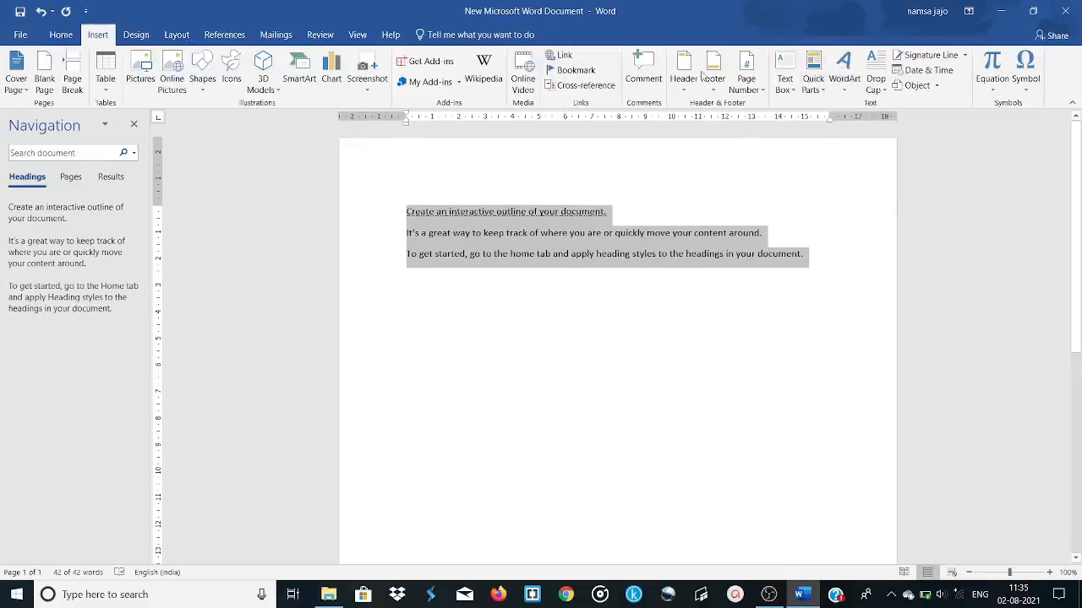
{"action": "left_click", "coordinate": [61, 34]}
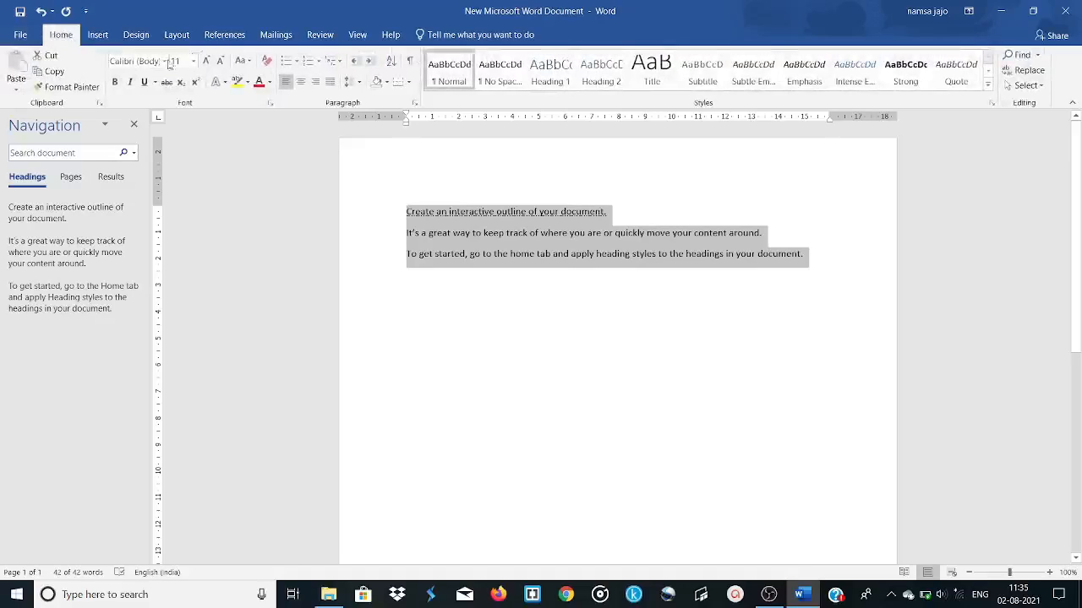
Apply a standard red outline text effect to all three lines.
{"action": "left_click", "coordinate": [224, 81]}
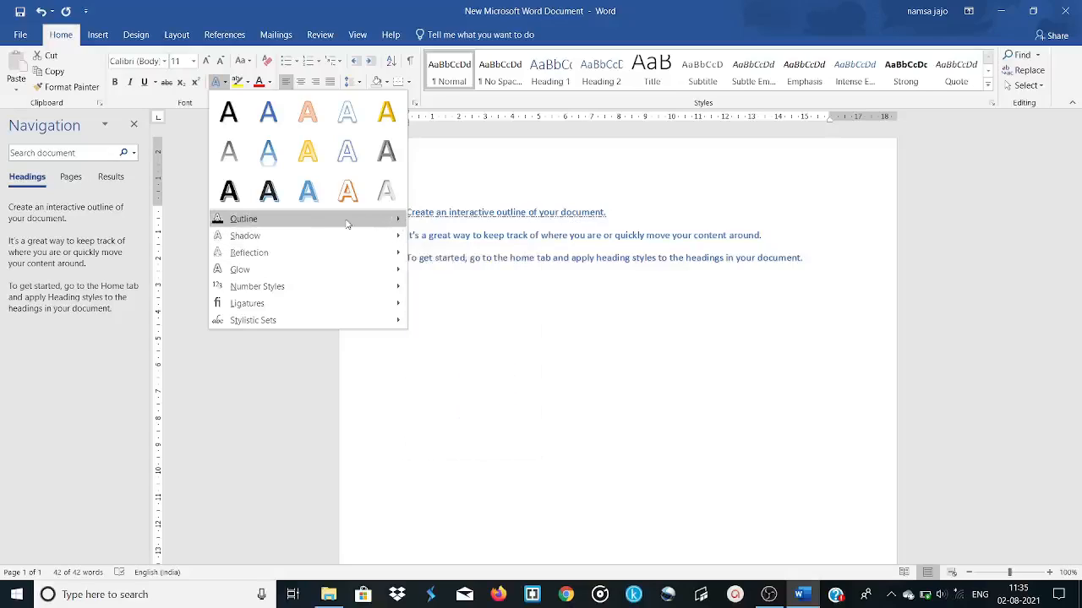
{"action": "mouse_move", "coordinate": [353, 223]}
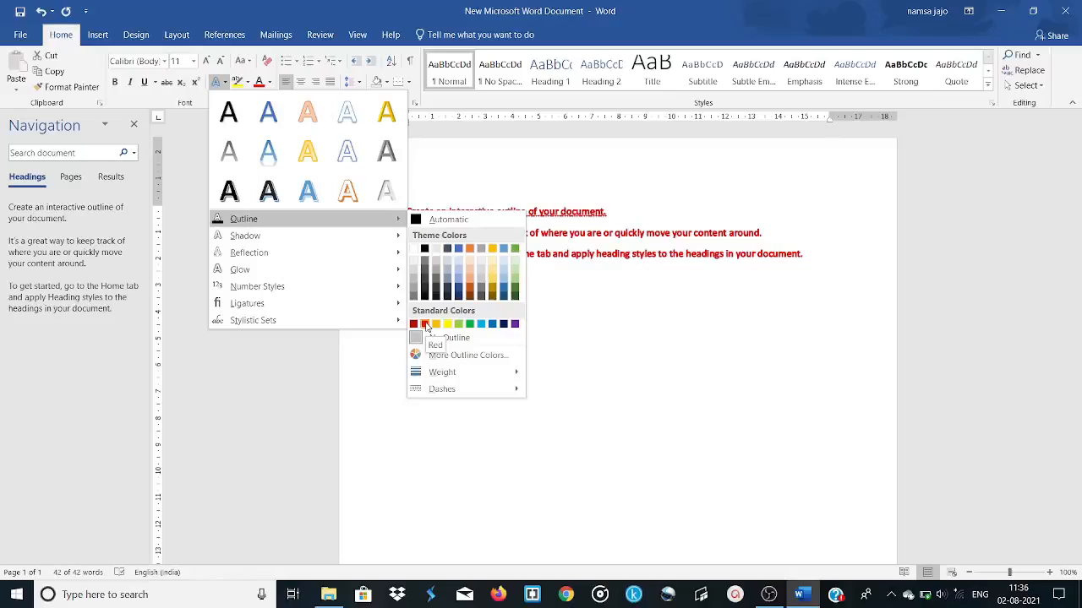
{"action": "left_click", "coordinate": [425, 324]}
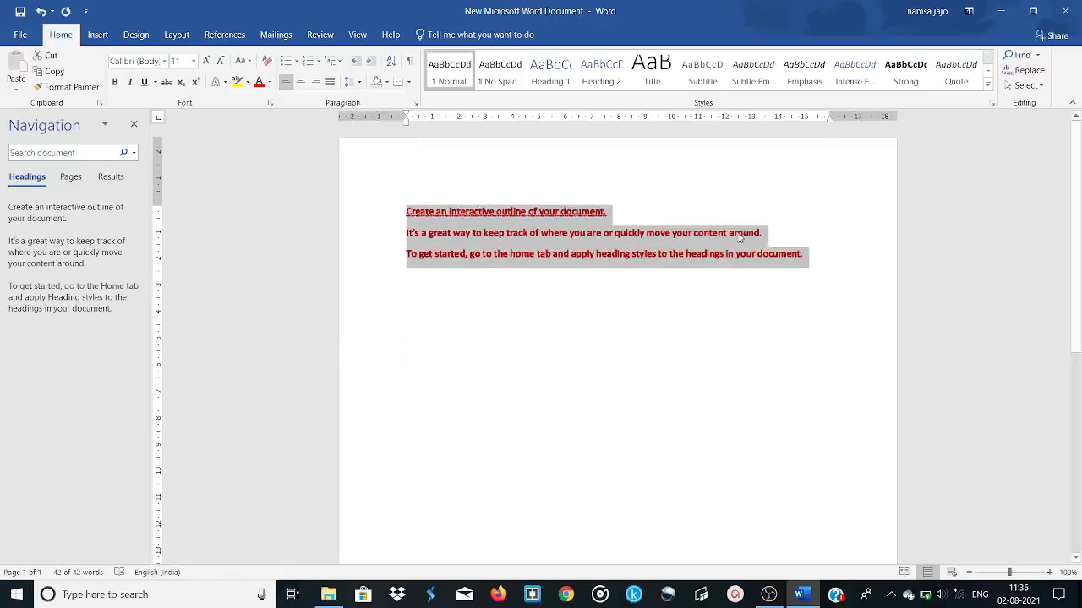
Set the font color of the outlined text to white and deselect it.
{"action": "left_click", "coordinate": [270, 82]}
{"action": "left_click", "coordinate": [258, 129]}
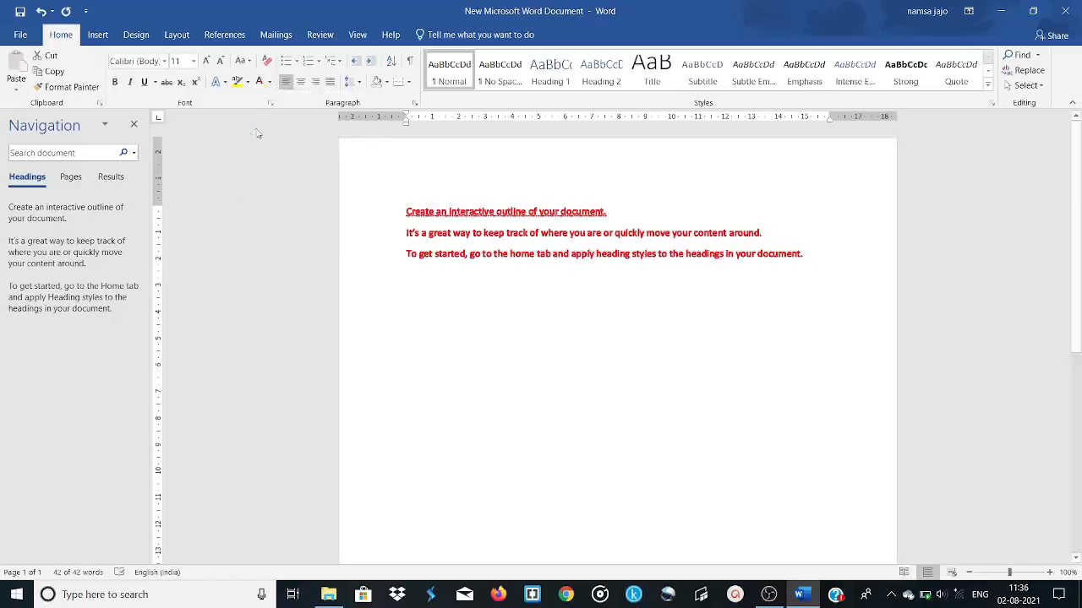
{"action": "left_click", "coordinate": [471, 299]}
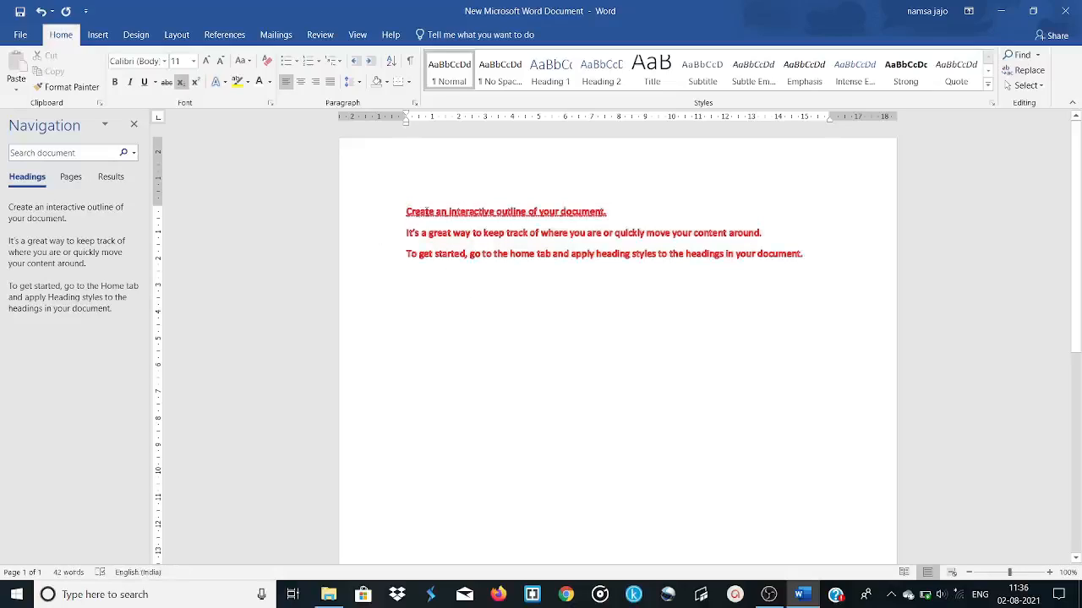
Select all the text and enlarge its font size to 26.
{"action": "left_click_drag", "start_coordinate": [403, 211], "coordinate": [879, 269]}
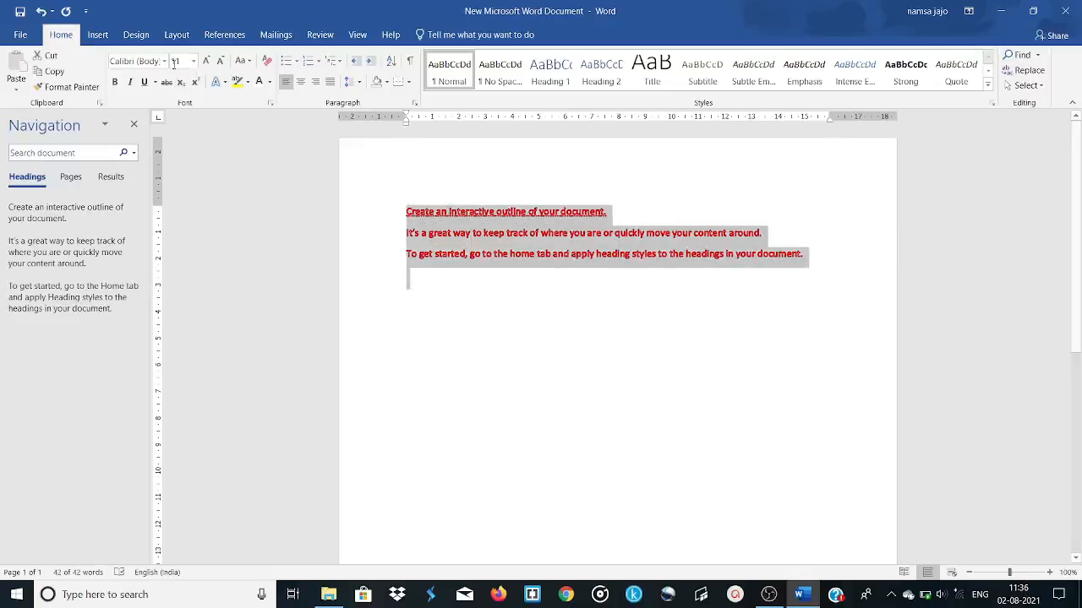
{"action": "left_click", "coordinate": [206, 61]}
{"action": "left_click", "coordinate": [205, 60]}
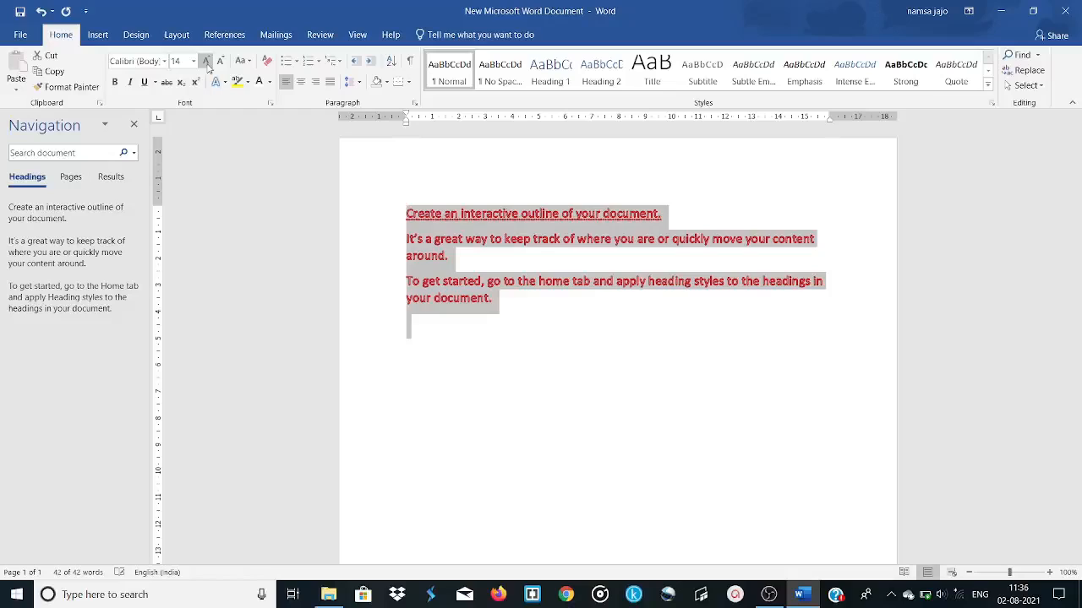
{"action": "left_click", "coordinate": [205, 61]}
{"action": "left_click", "coordinate": [205, 61]}
{"action": "left_click", "coordinate": [206, 61]}
{"action": "left_click", "coordinate": [205, 61]}
{"action": "left_click", "coordinate": [206, 61]}
{"action": "left_click", "coordinate": [206, 61]}
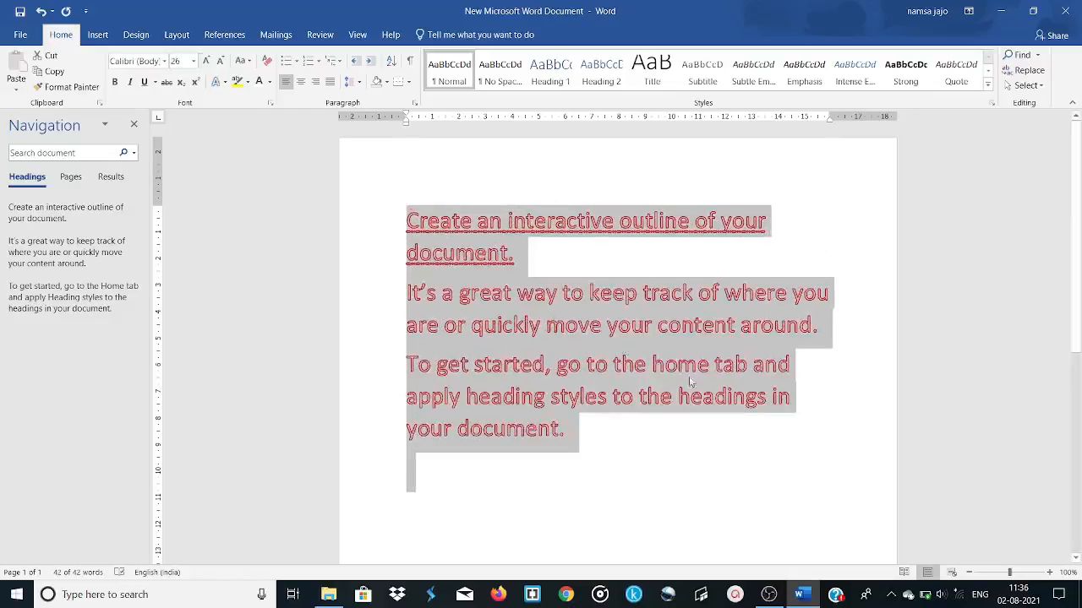
{"action": "left_click", "coordinate": [571, 442]}
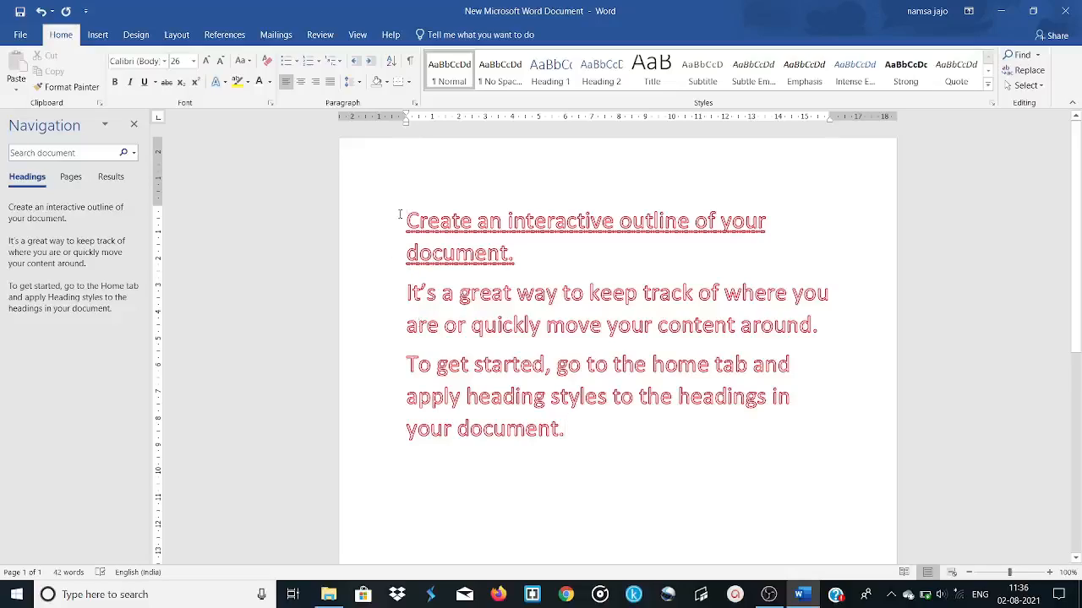
Apply the first outer shadow effect to all three paragraphs and deselect the text.
{"action": "left_click_drag", "start_coordinate": [407, 219], "coordinate": [797, 395]}
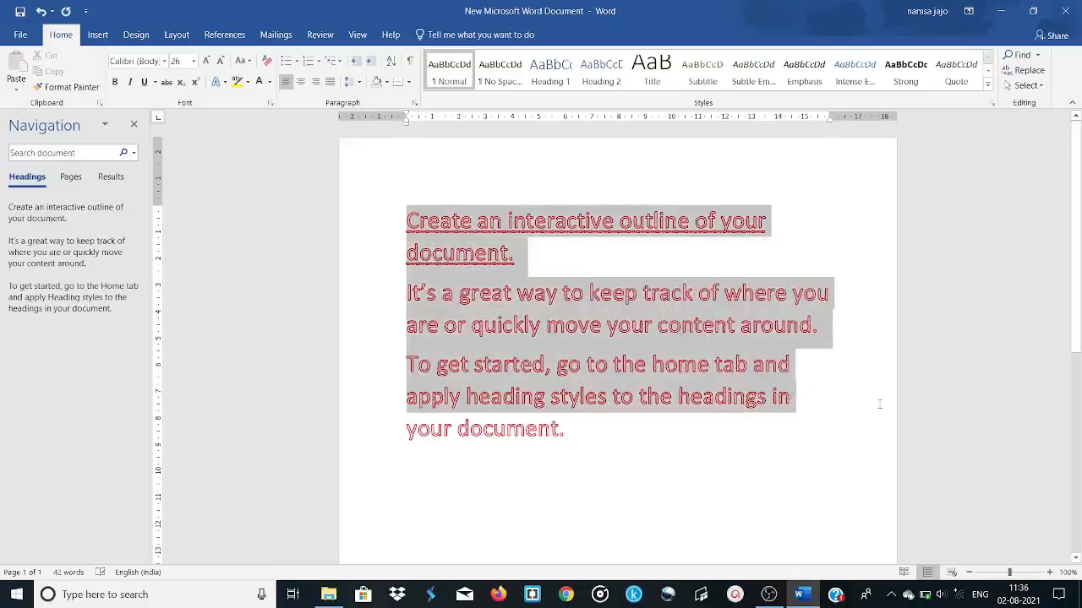
{"action": "left_click_drag", "start_coordinate": [878, 404], "coordinate": [647, 446]}
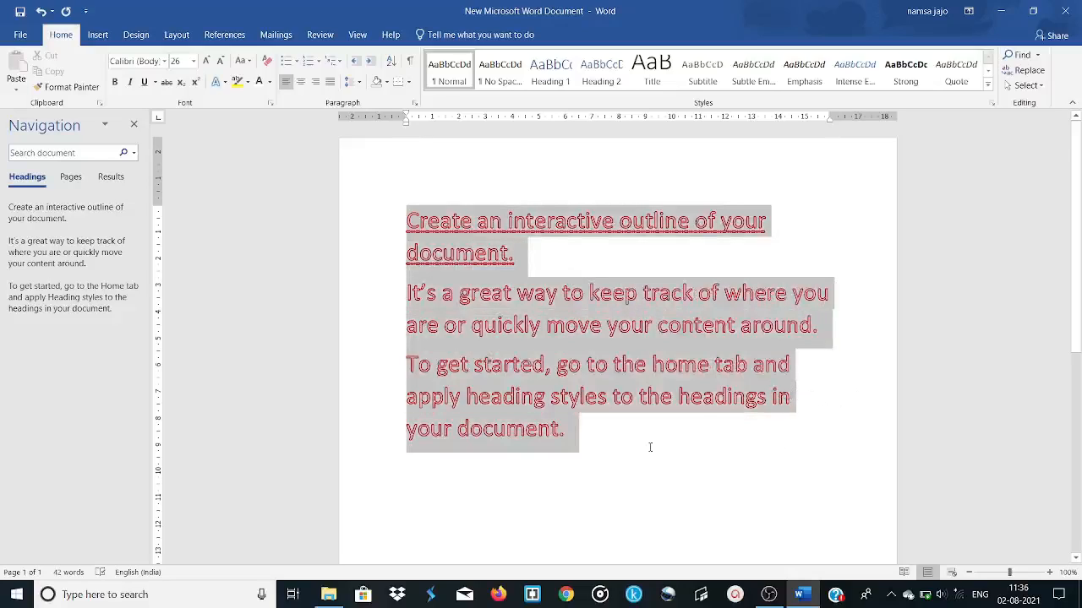
{"action": "left_click", "coordinate": [218, 82]}
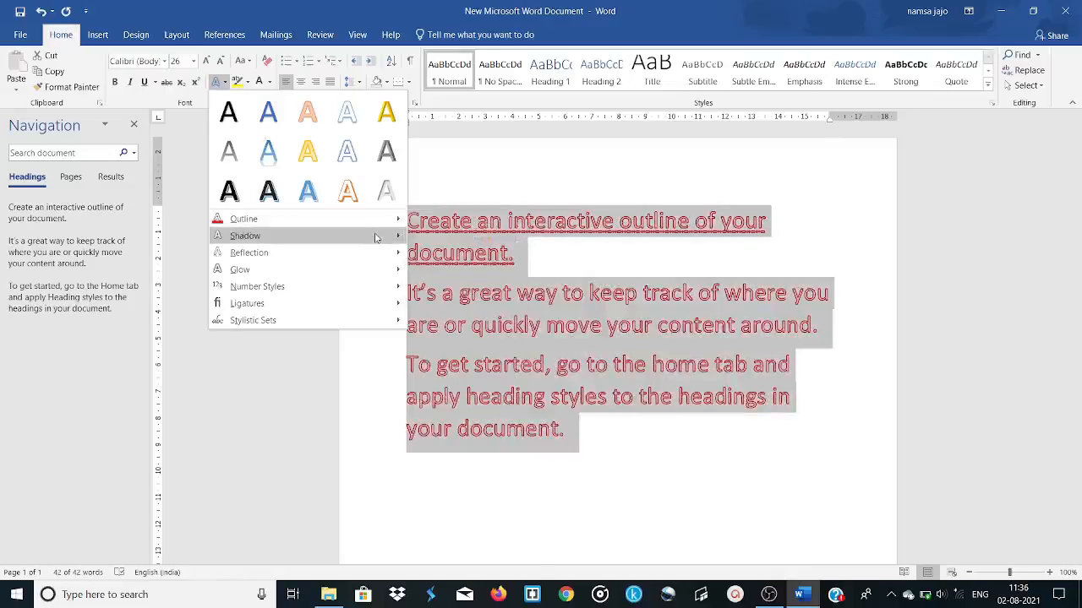
{"action": "mouse_move", "coordinate": [376, 237]}
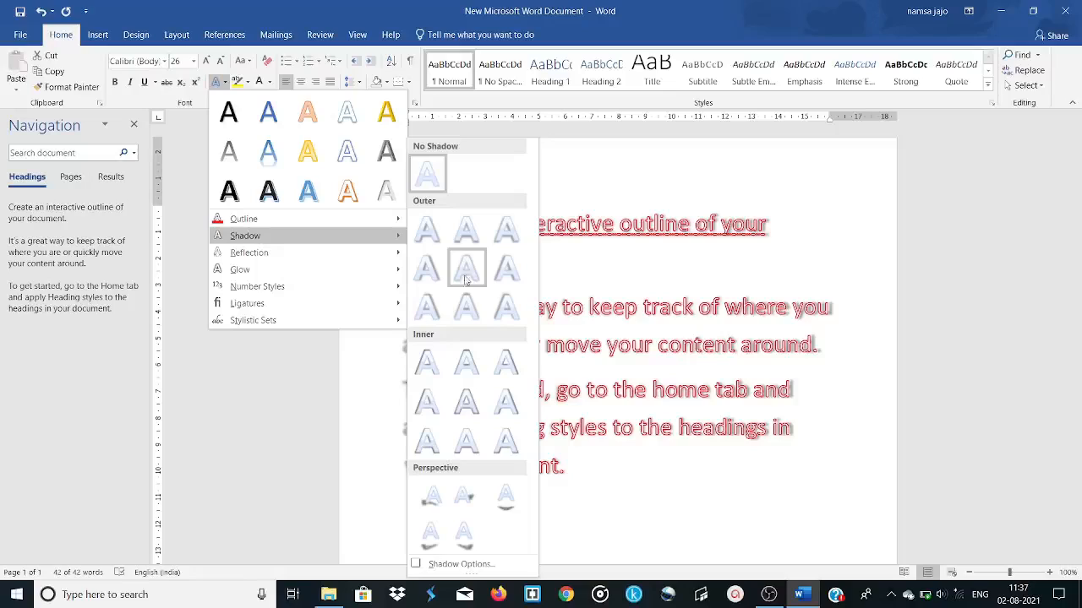
{"action": "left_click", "coordinate": [431, 238]}
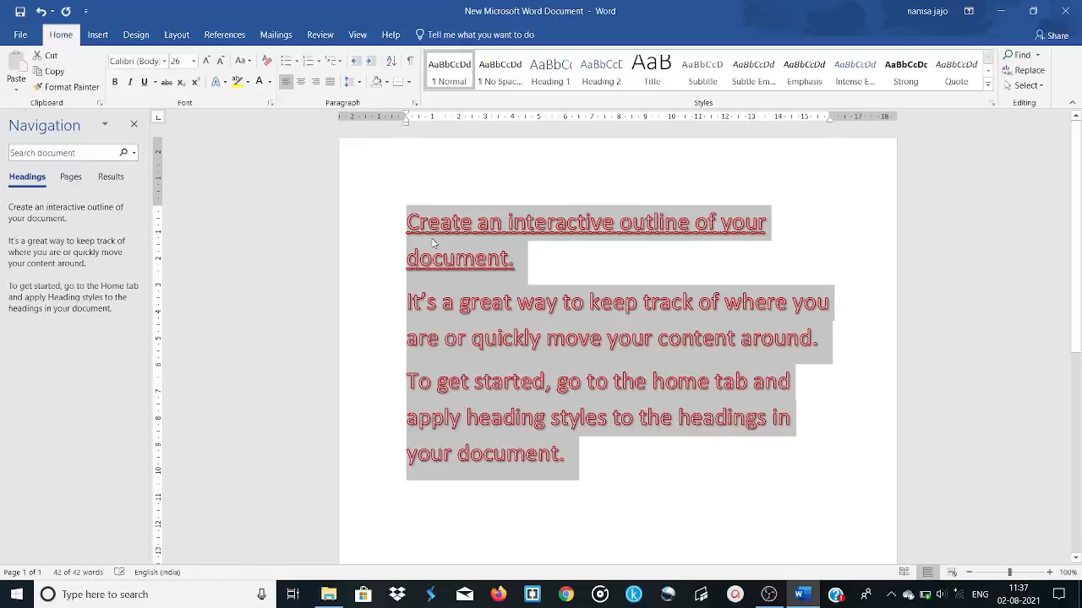
{"action": "left_click", "coordinate": [572, 262]}
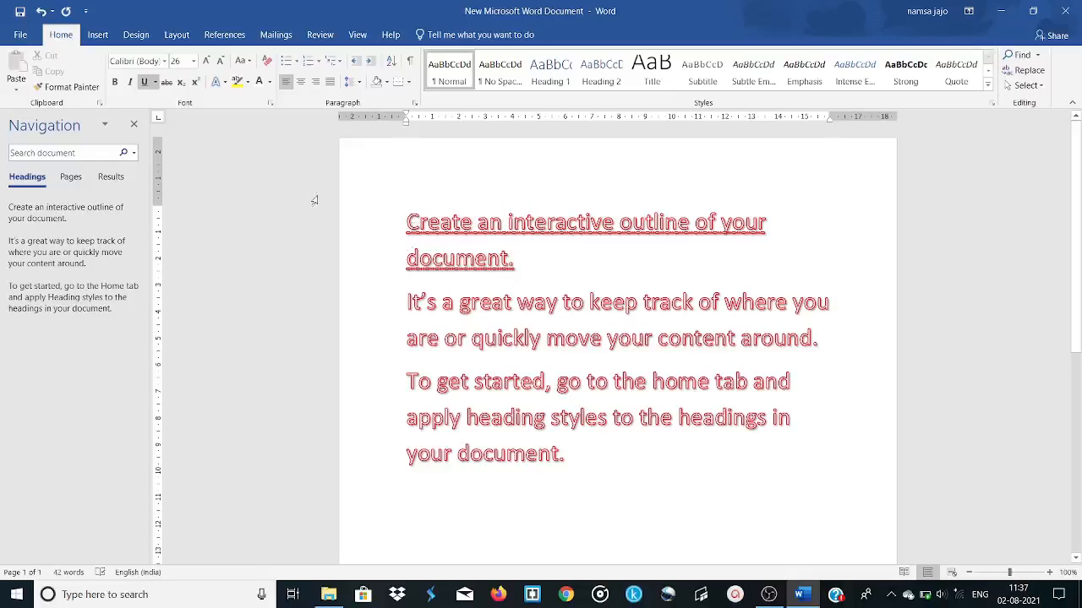
Apply the Inside: Top Left shadow effect to all three paragraphs and deselect the text.
{"action": "left_click", "coordinate": [225, 87]}
{"action": "key", "text": "Escape"}
{"action": "left_click_drag", "start_coordinate": [402, 221], "coordinate": [727, 461]}
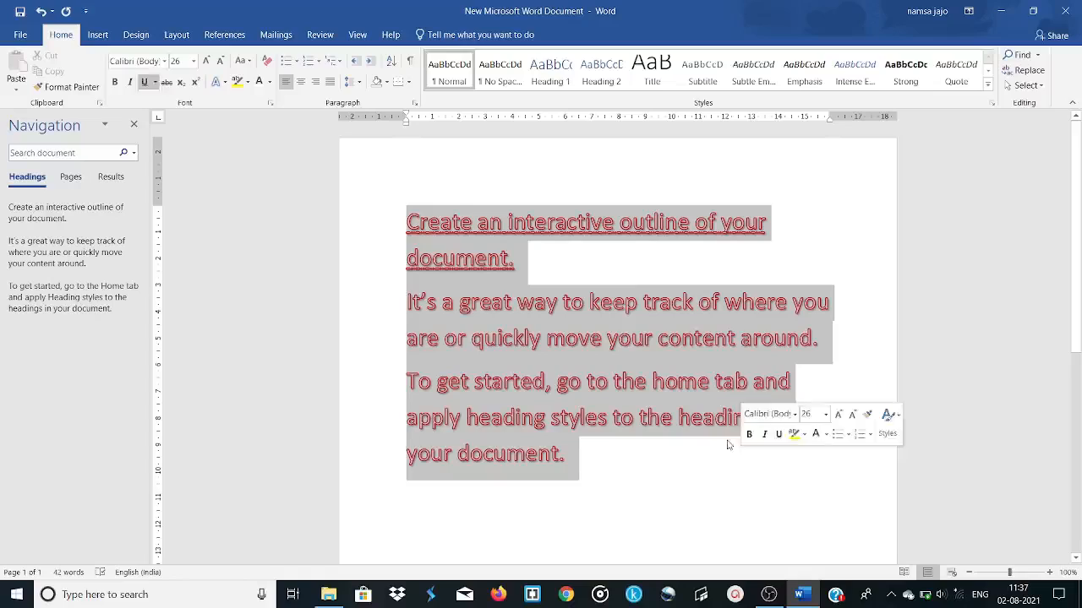
{"action": "left_click", "coordinate": [217, 82]}
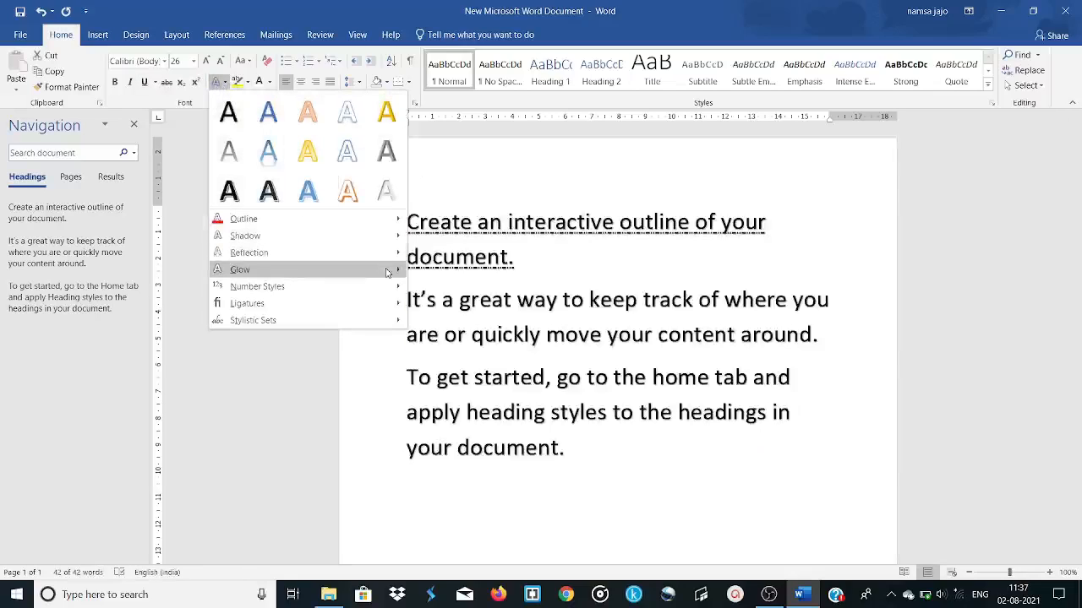
{"action": "mouse_move", "coordinate": [387, 258]}
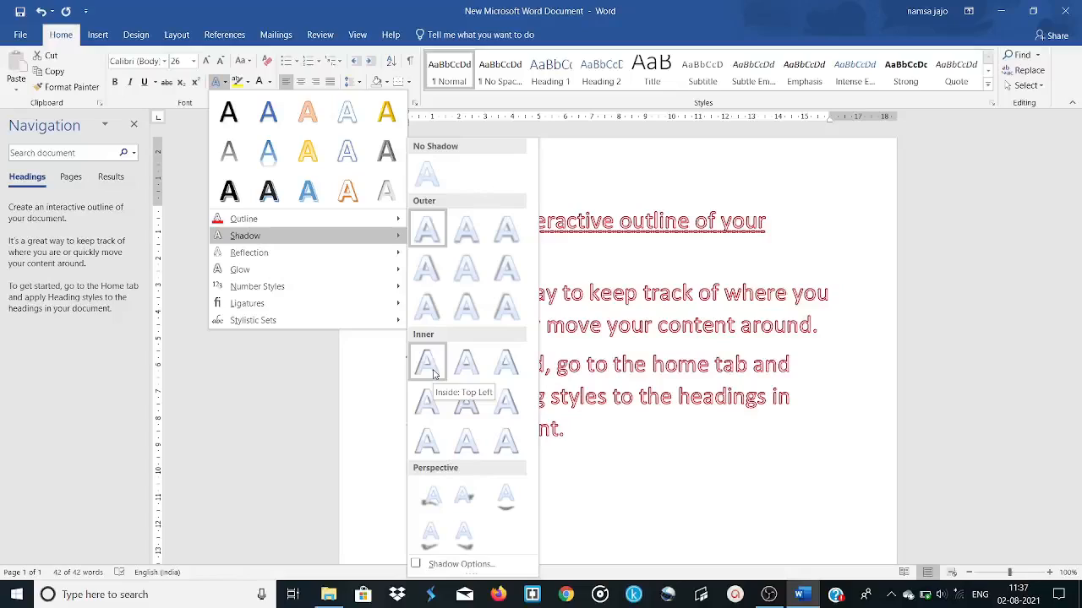
{"action": "left_click", "coordinate": [427, 363]}
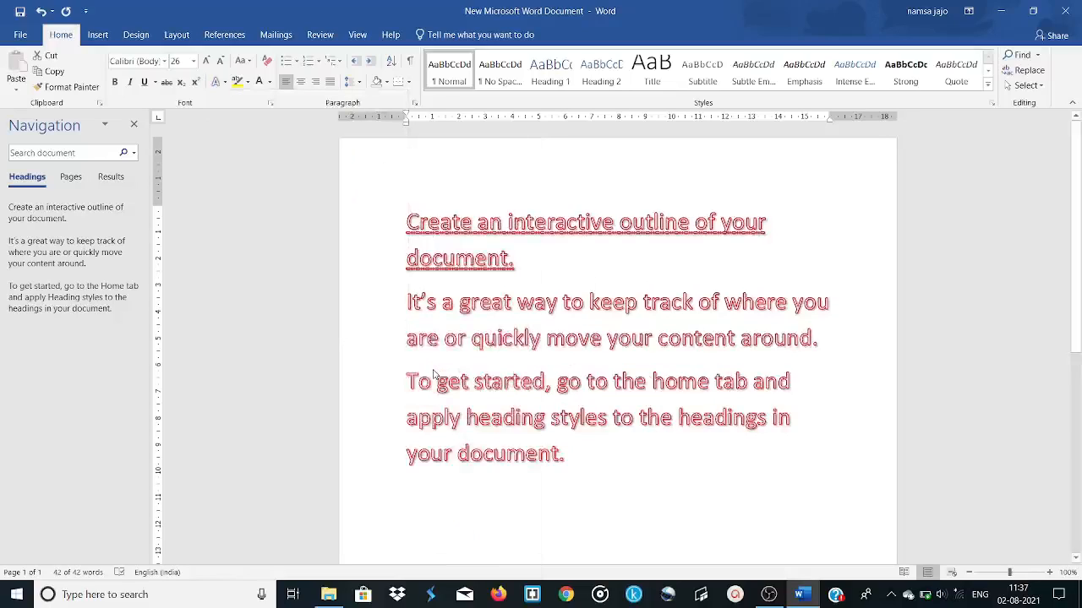
{"action": "left_click", "coordinate": [534, 235]}
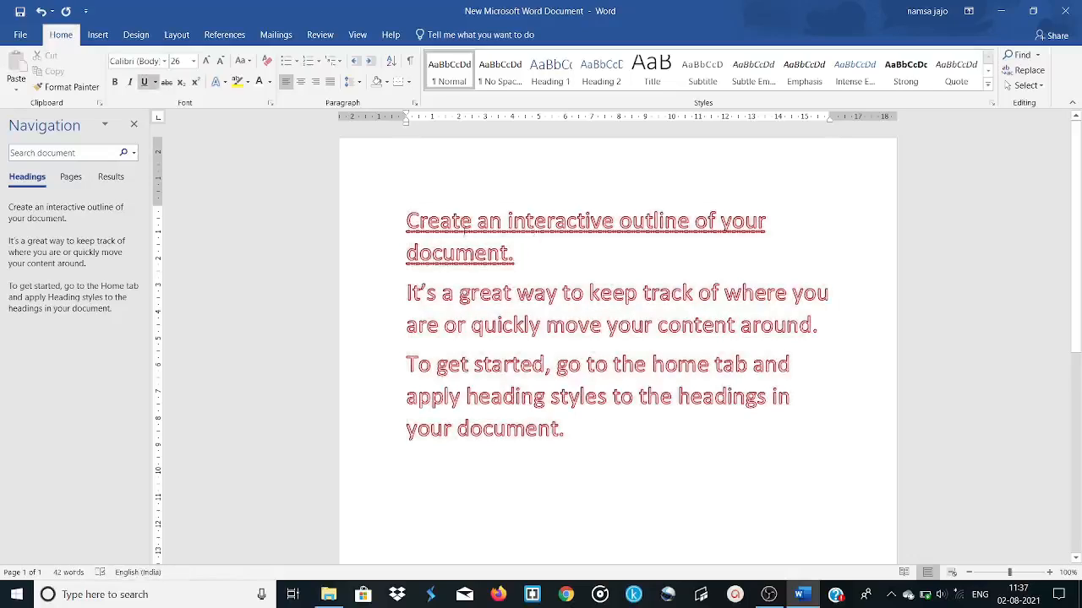
Select all three paragraphs and apply the first reflection variation to them.
{"action": "key", "text": "Down"}
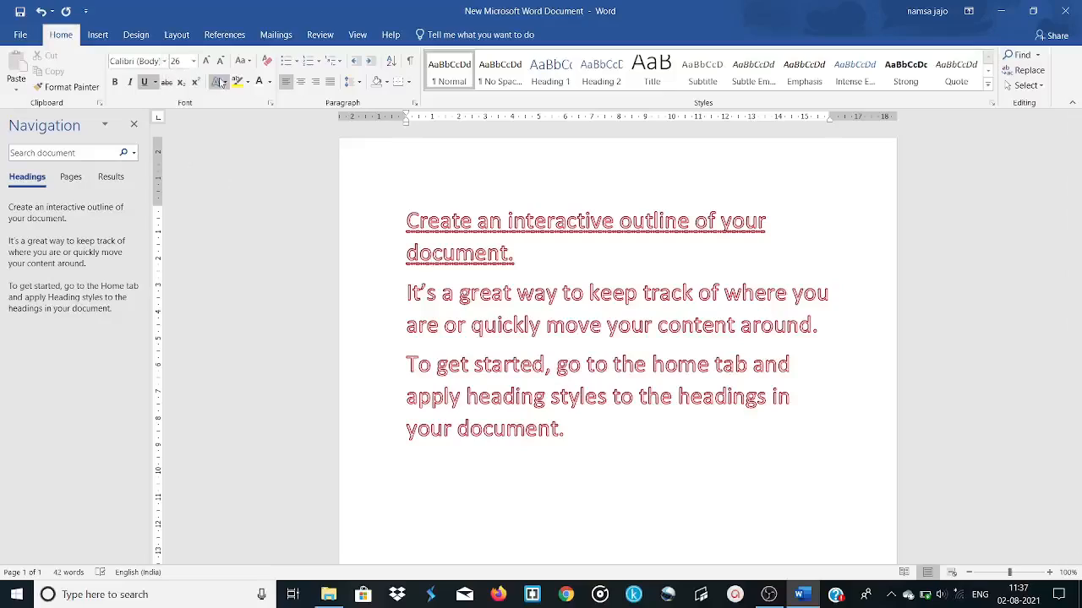
{"action": "left_click_drag", "start_coordinate": [406, 218], "coordinate": [667, 459]}
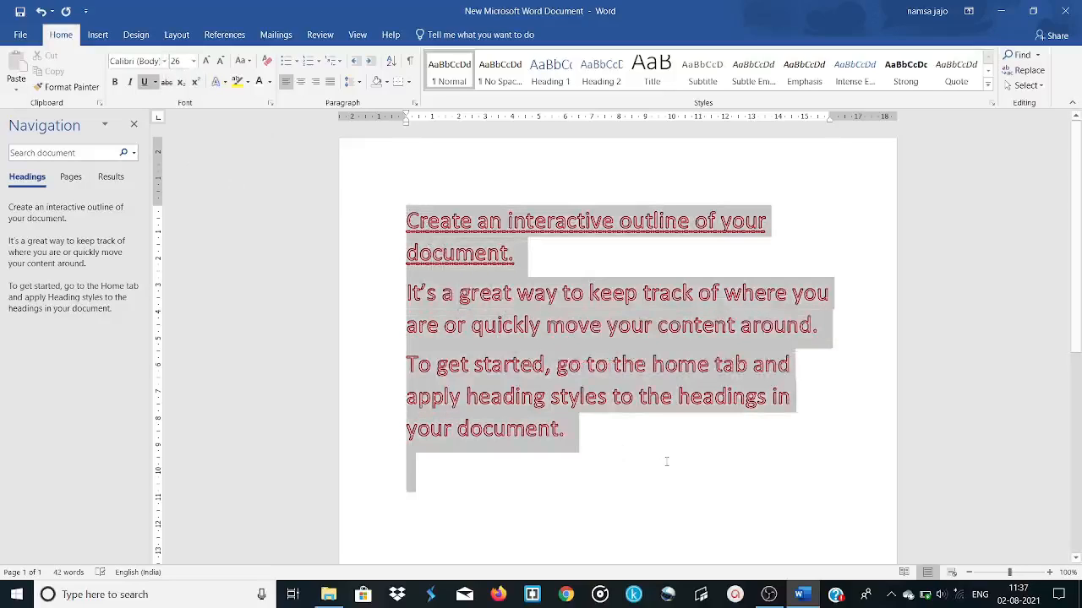
{"action": "left_click", "coordinate": [221, 82]}
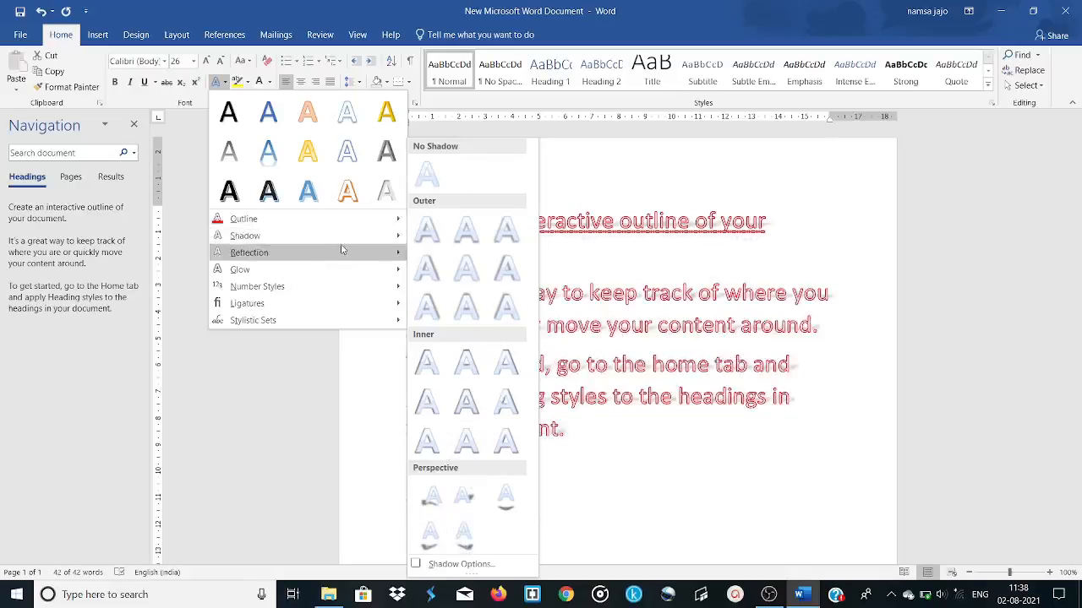
{"action": "mouse_move", "coordinate": [343, 249]}
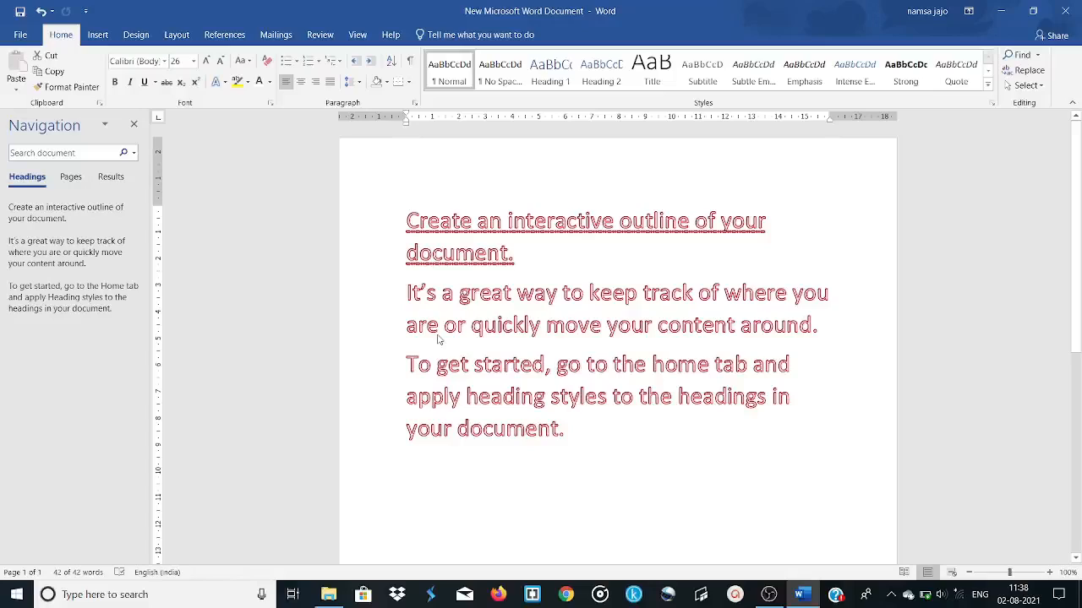
{"action": "key", "text": "ctrl+a"}
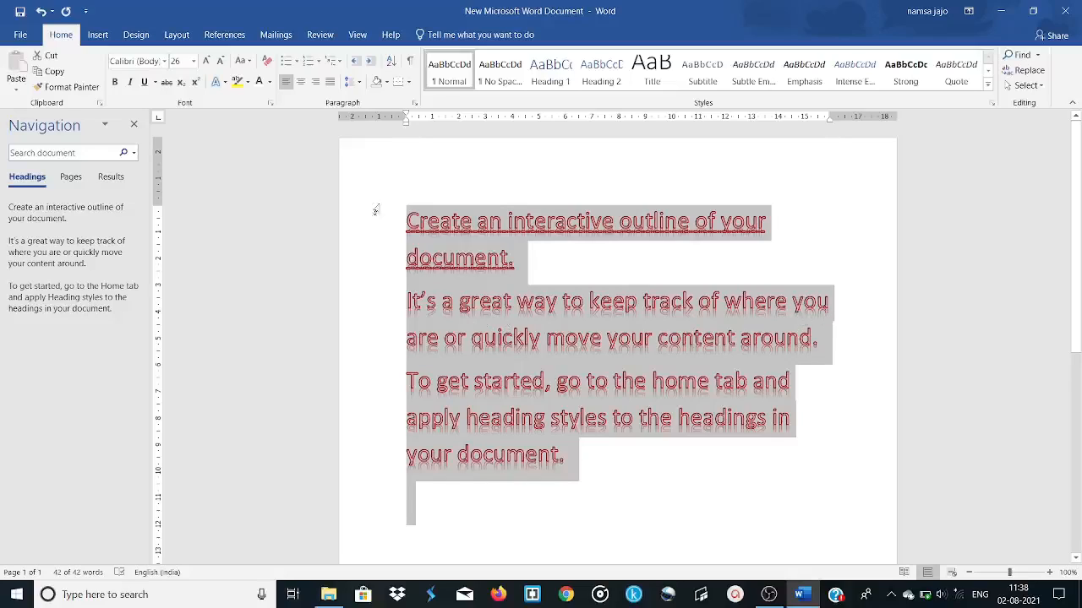
Change the reflection of all three paragraphs to the second variation in the first row.
{"action": "left_click", "coordinate": [223, 82]}
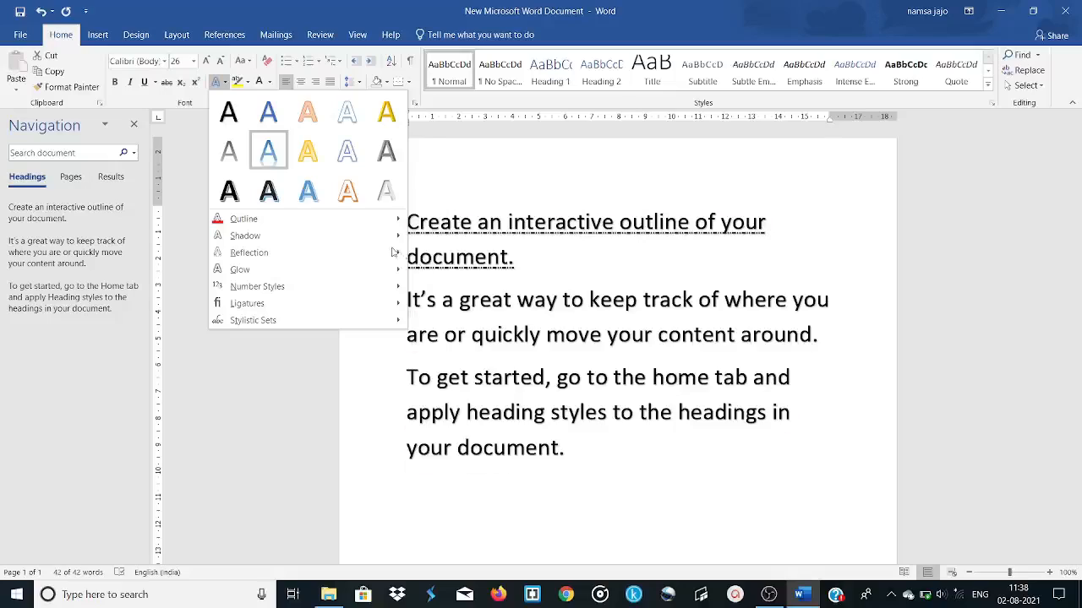
{"action": "mouse_move", "coordinate": [393, 251]}
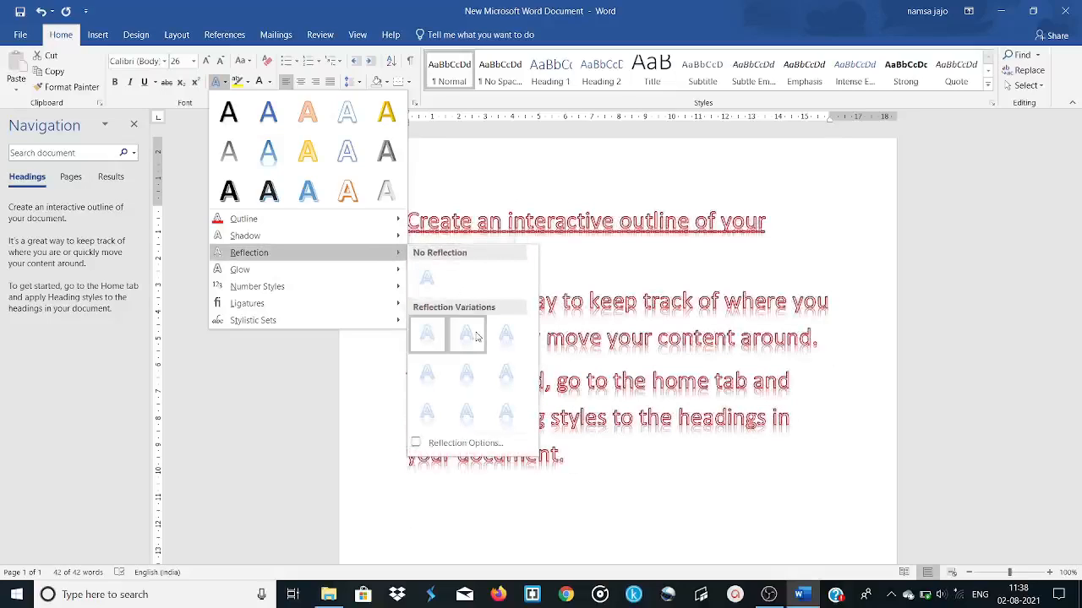
{"action": "left_click", "coordinate": [467, 336]}
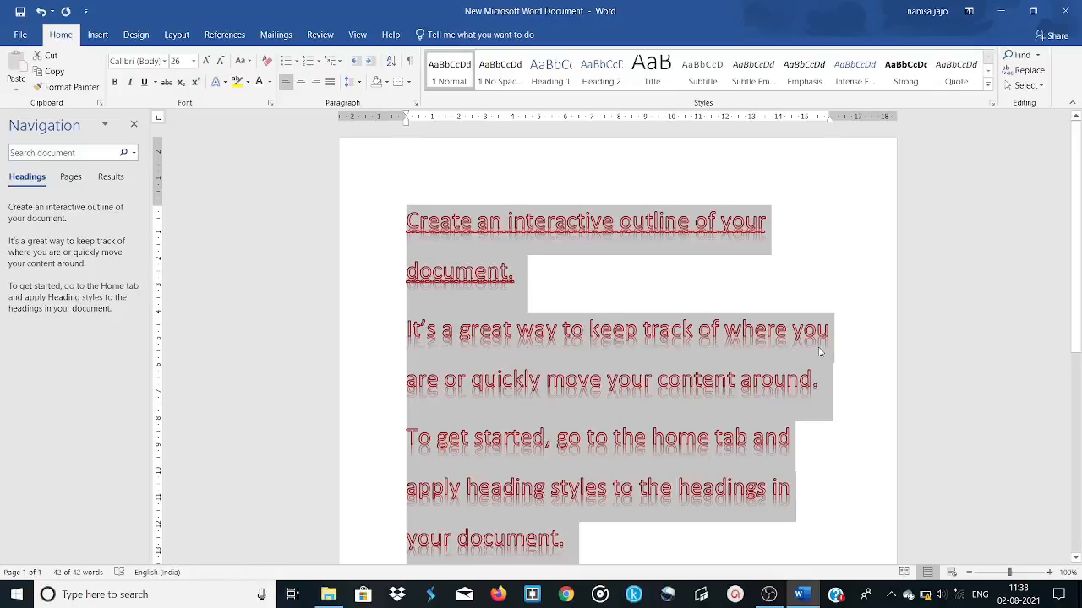
Apply the Full Reflection: Touching effect to all three paragraphs.
{"action": "left_click", "coordinate": [217, 83]}
{"action": "mouse_move", "coordinate": [394, 253]}
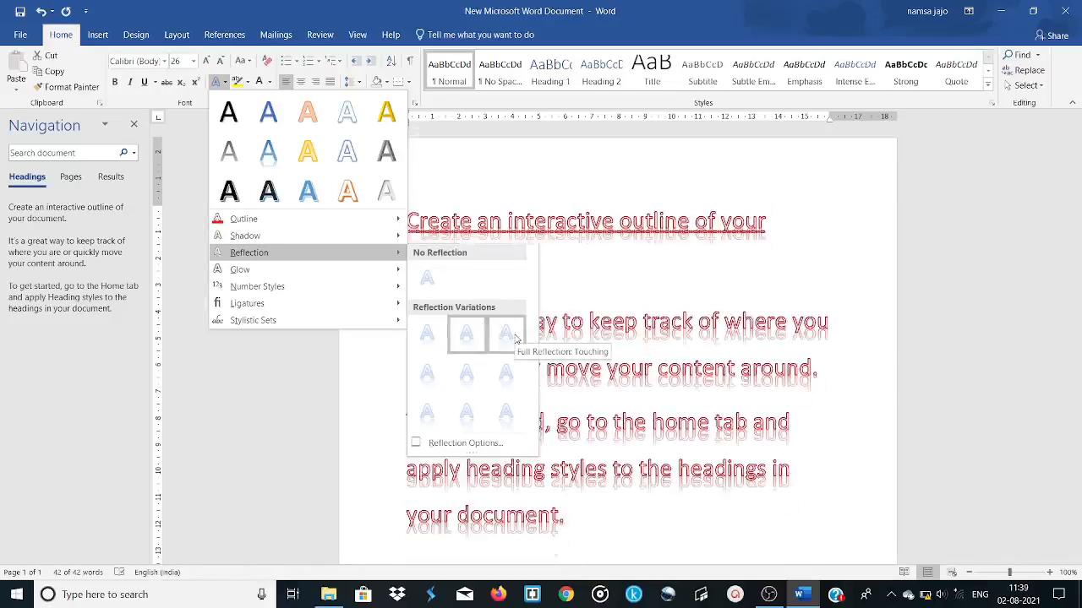
{"action": "left_click", "coordinate": [506, 334]}
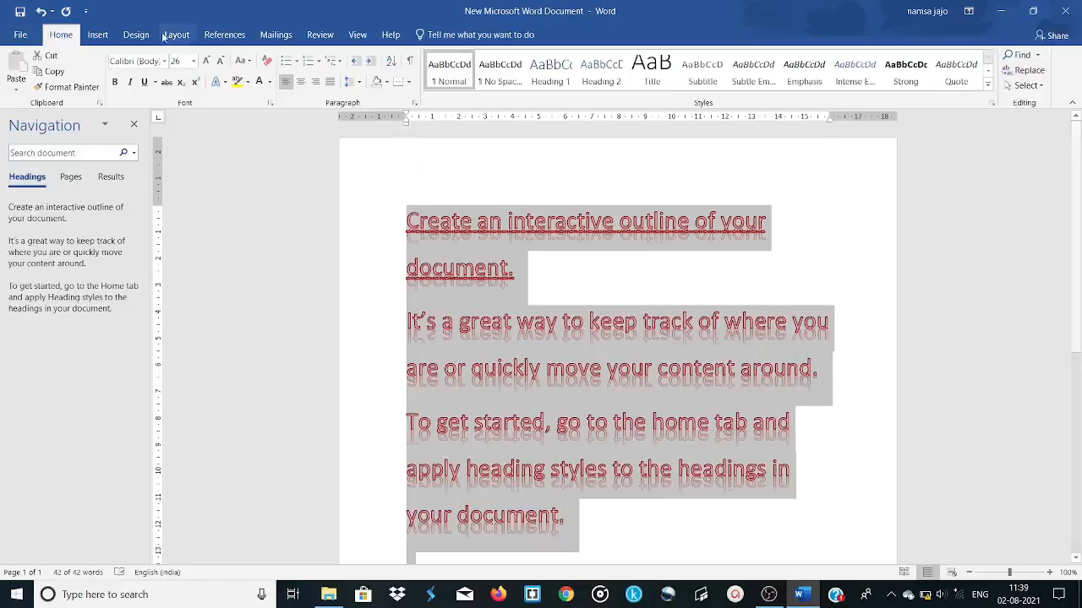
Change the reflection of all three paragraphs to the first variation in the third row.
{"action": "left_click", "coordinate": [219, 82]}
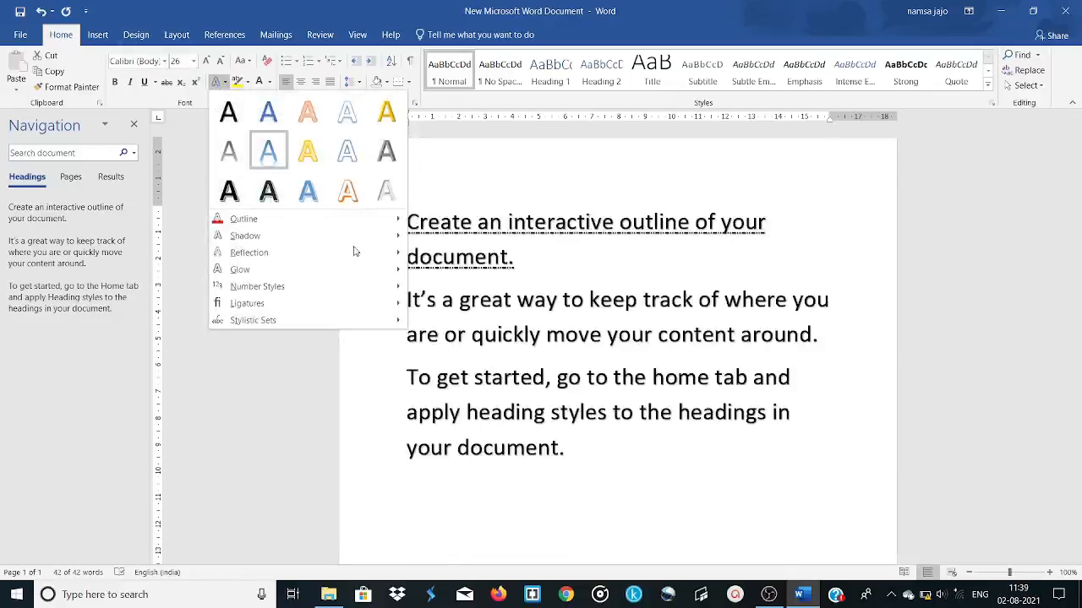
{"action": "mouse_move", "coordinate": [390, 253]}
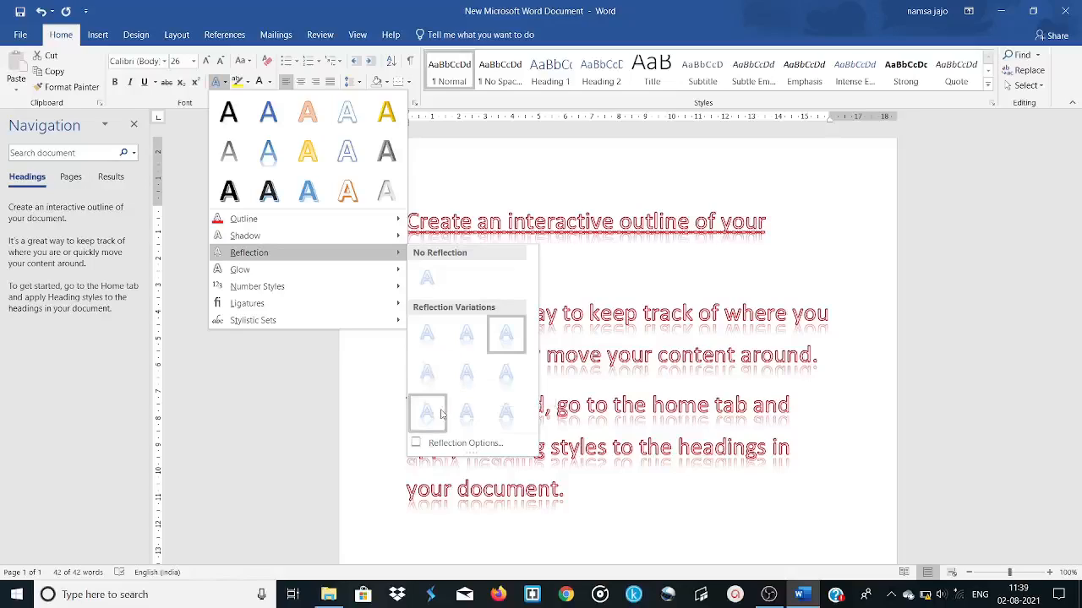
{"action": "left_click", "coordinate": [440, 414]}
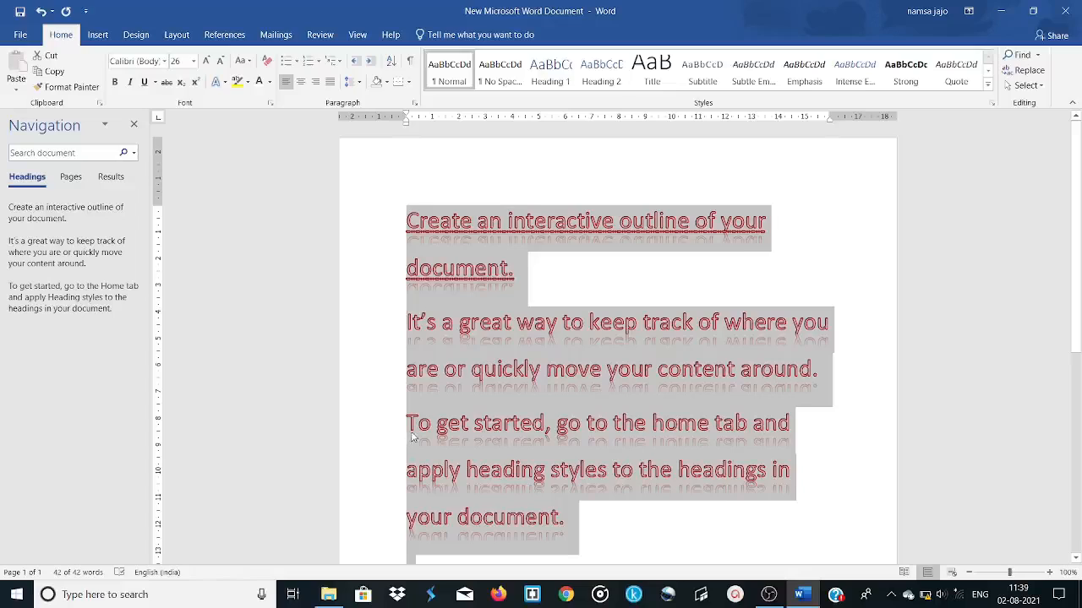
Apply the first reflection variation of the second row to all three paragraphs and deselect the text.
{"action": "left_click", "coordinate": [216, 81]}
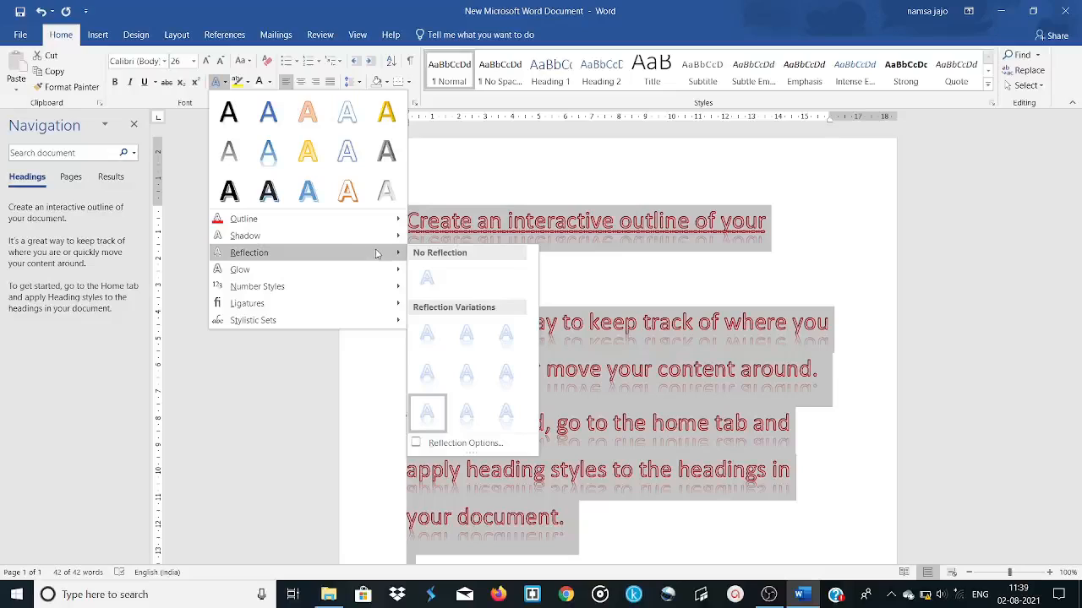
{"action": "left_click", "coordinate": [431, 372]}
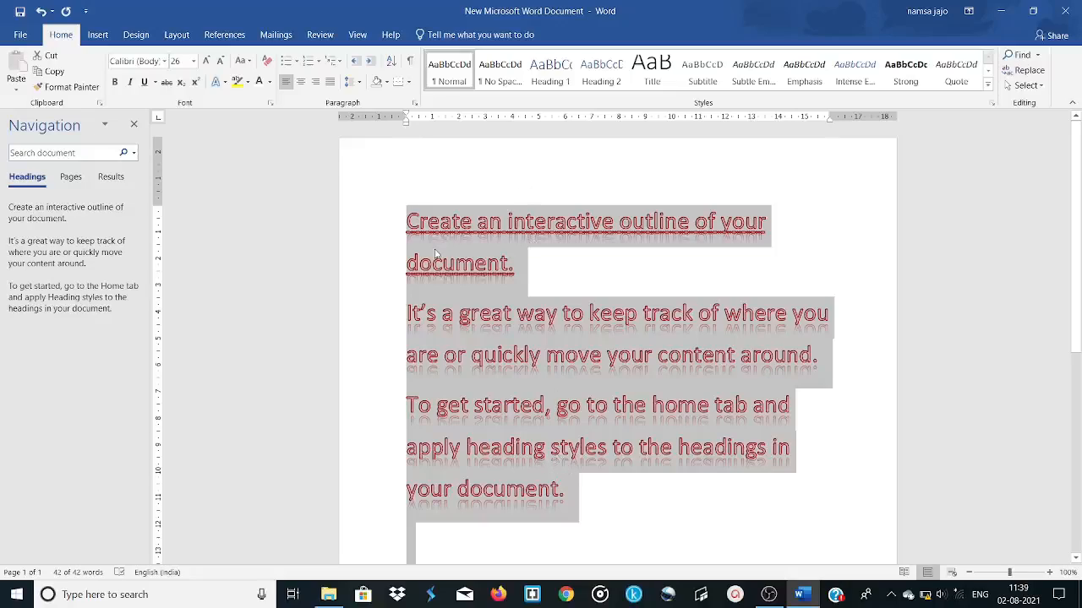
{"action": "left_click", "coordinate": [554, 281]}
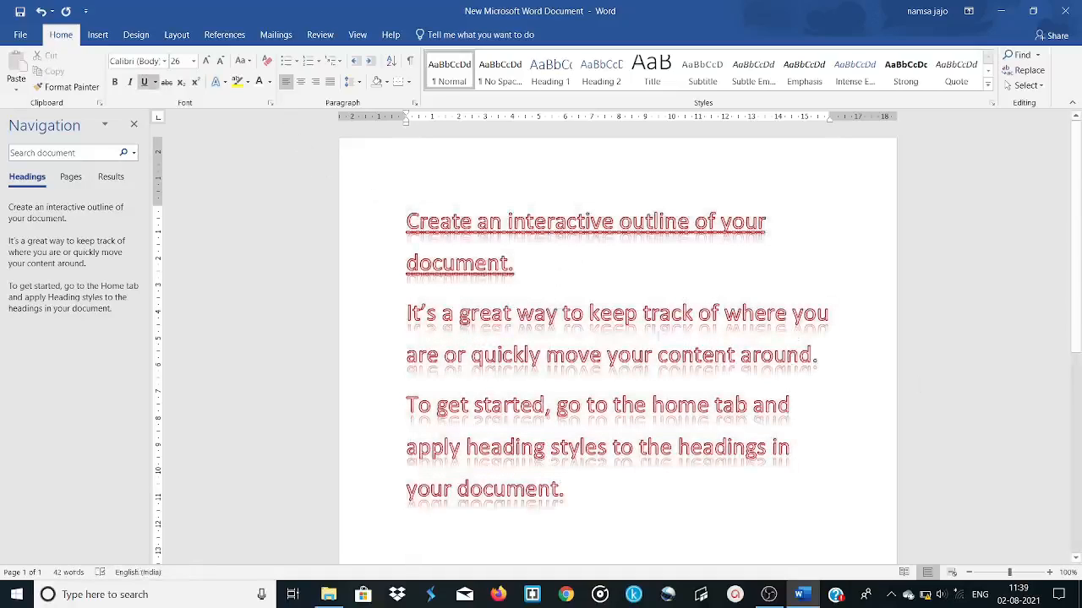
Apply the orange glow variation from the second row to all three paragraphs and deselect the text.
{"action": "left_click_drag", "start_coordinate": [402, 218], "coordinate": [708, 515]}
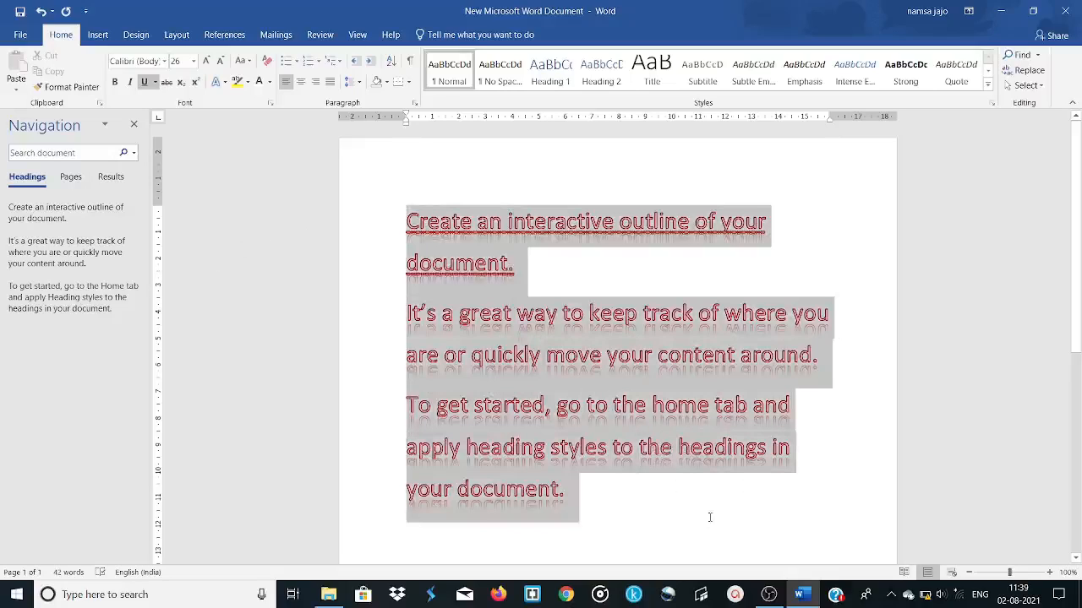
{"action": "left_click", "coordinate": [222, 82]}
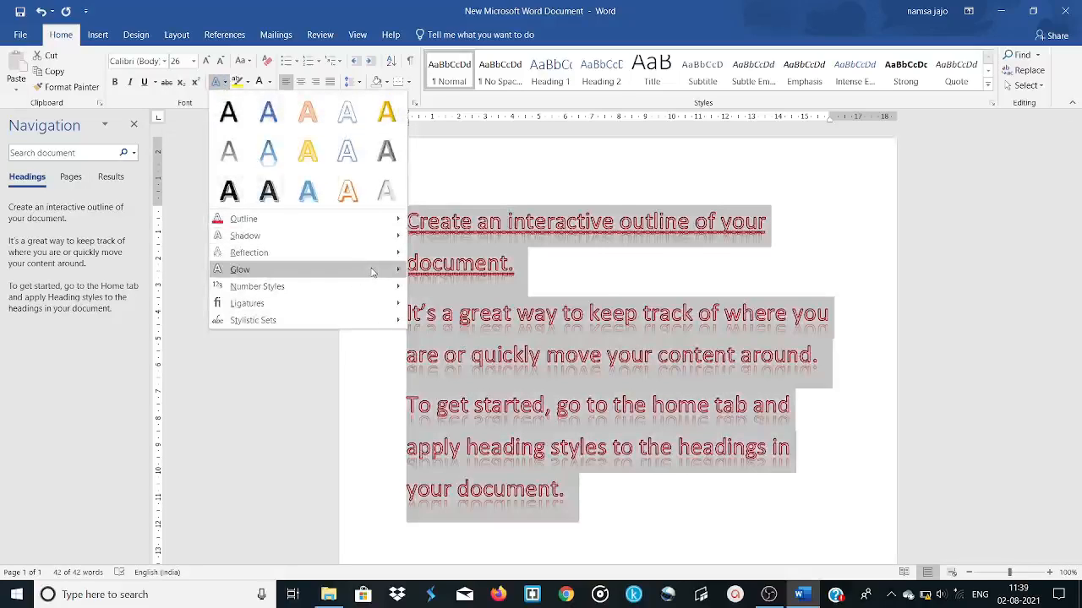
{"action": "mouse_move", "coordinate": [387, 273]}
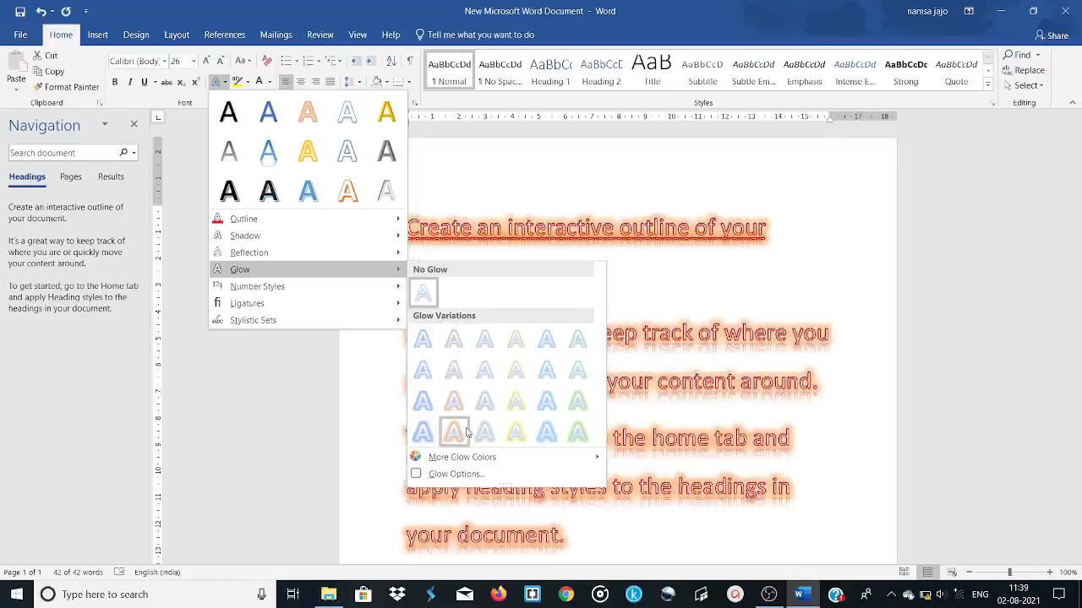
{"action": "left_click", "coordinate": [454, 370]}
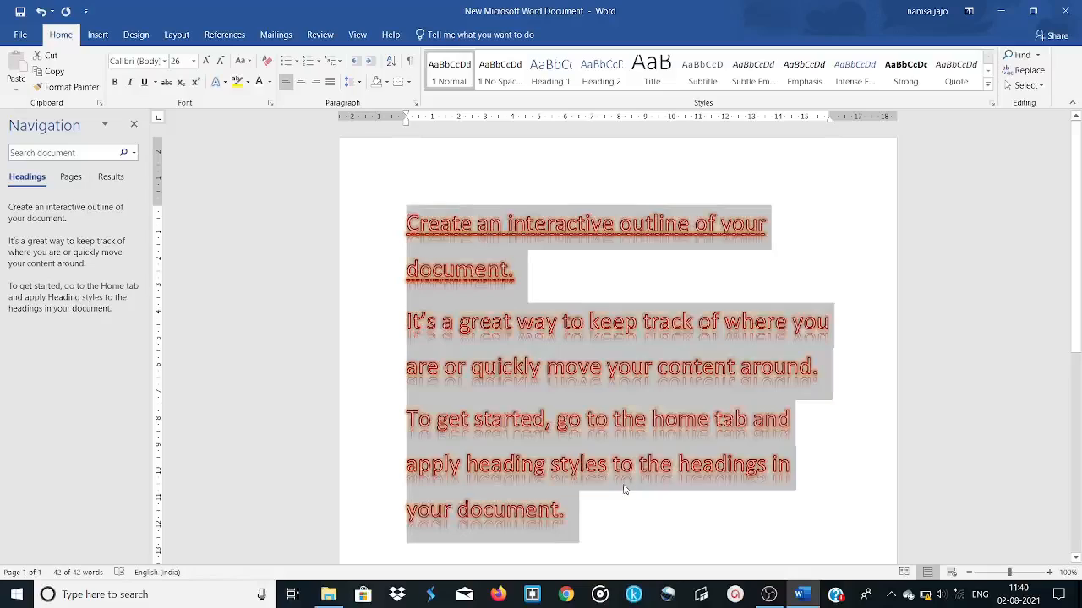
{"action": "left_click", "coordinate": [623, 498]}
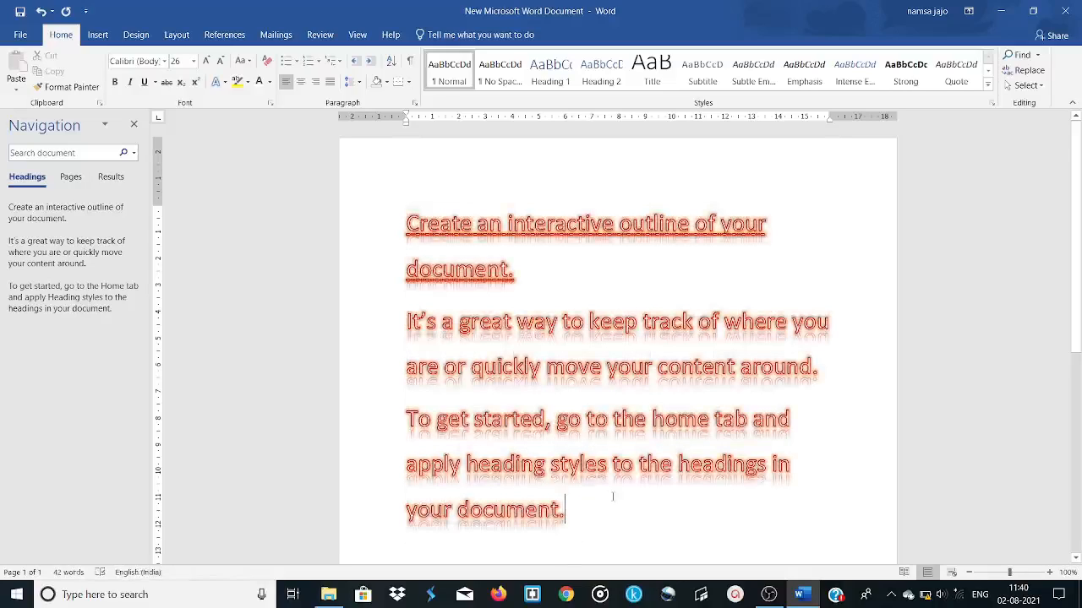